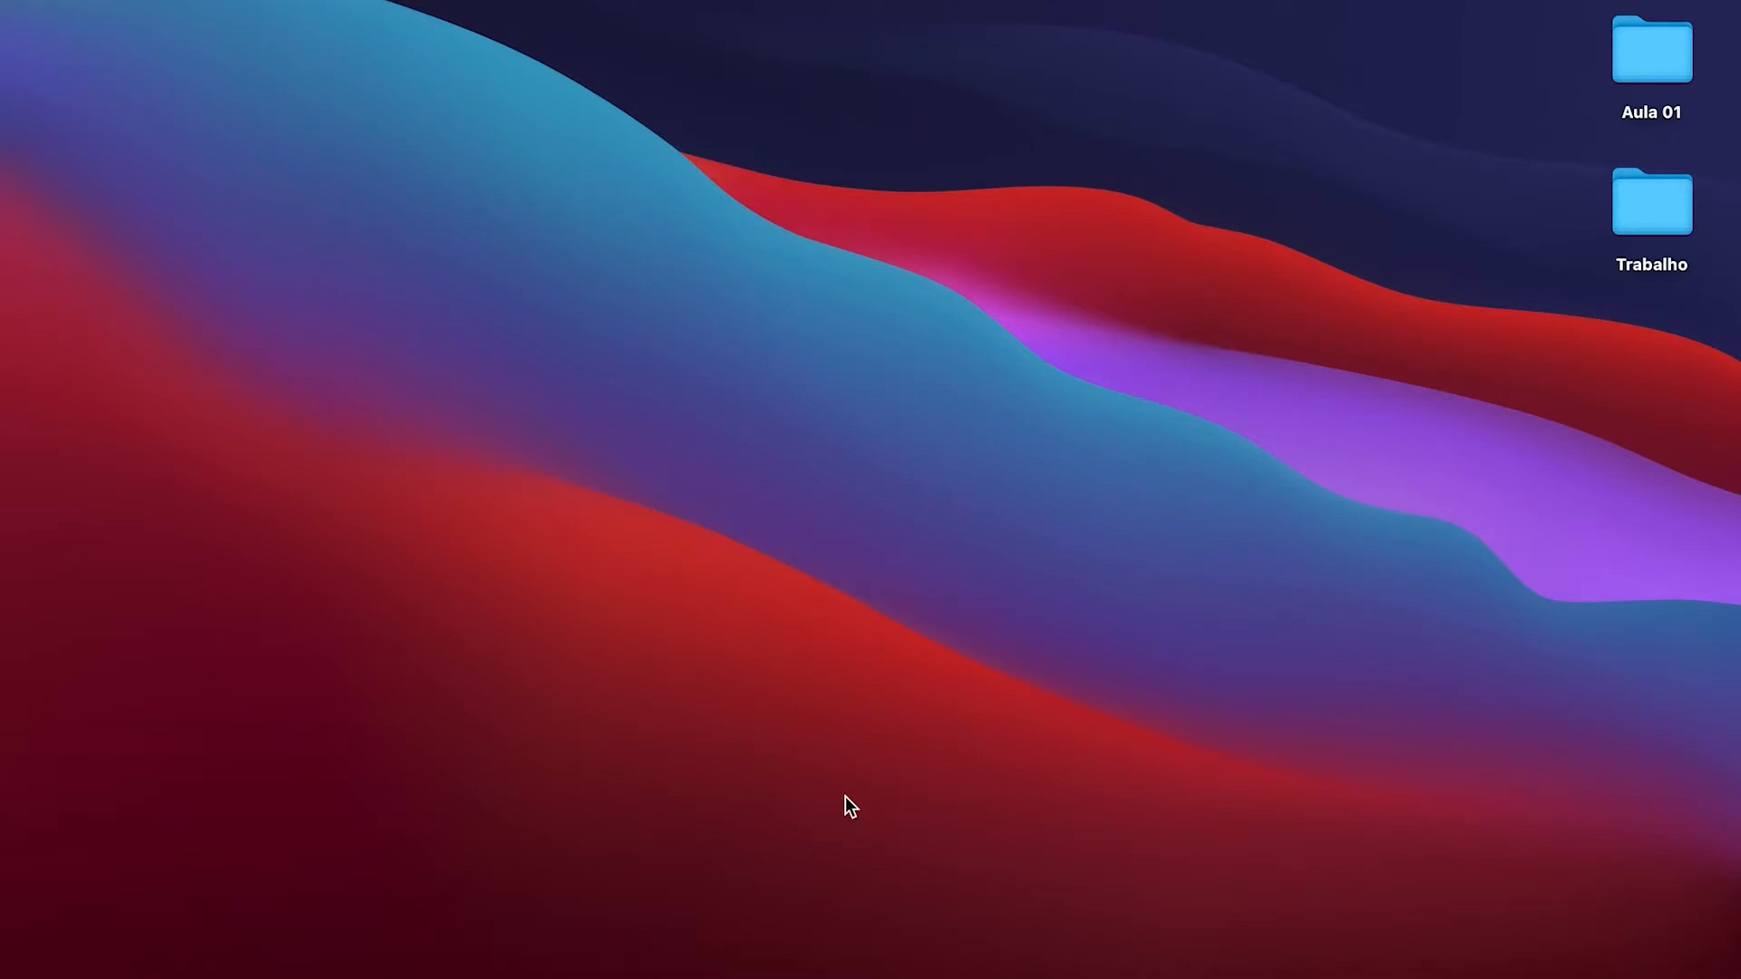
Step: Launch Adobe Photoshop 2021 and open the front-view-burger-with-veggies-meat.jpg photo from the Aula 01 folder
{"action": "mouse_move", "coordinate": [1007, 975]}
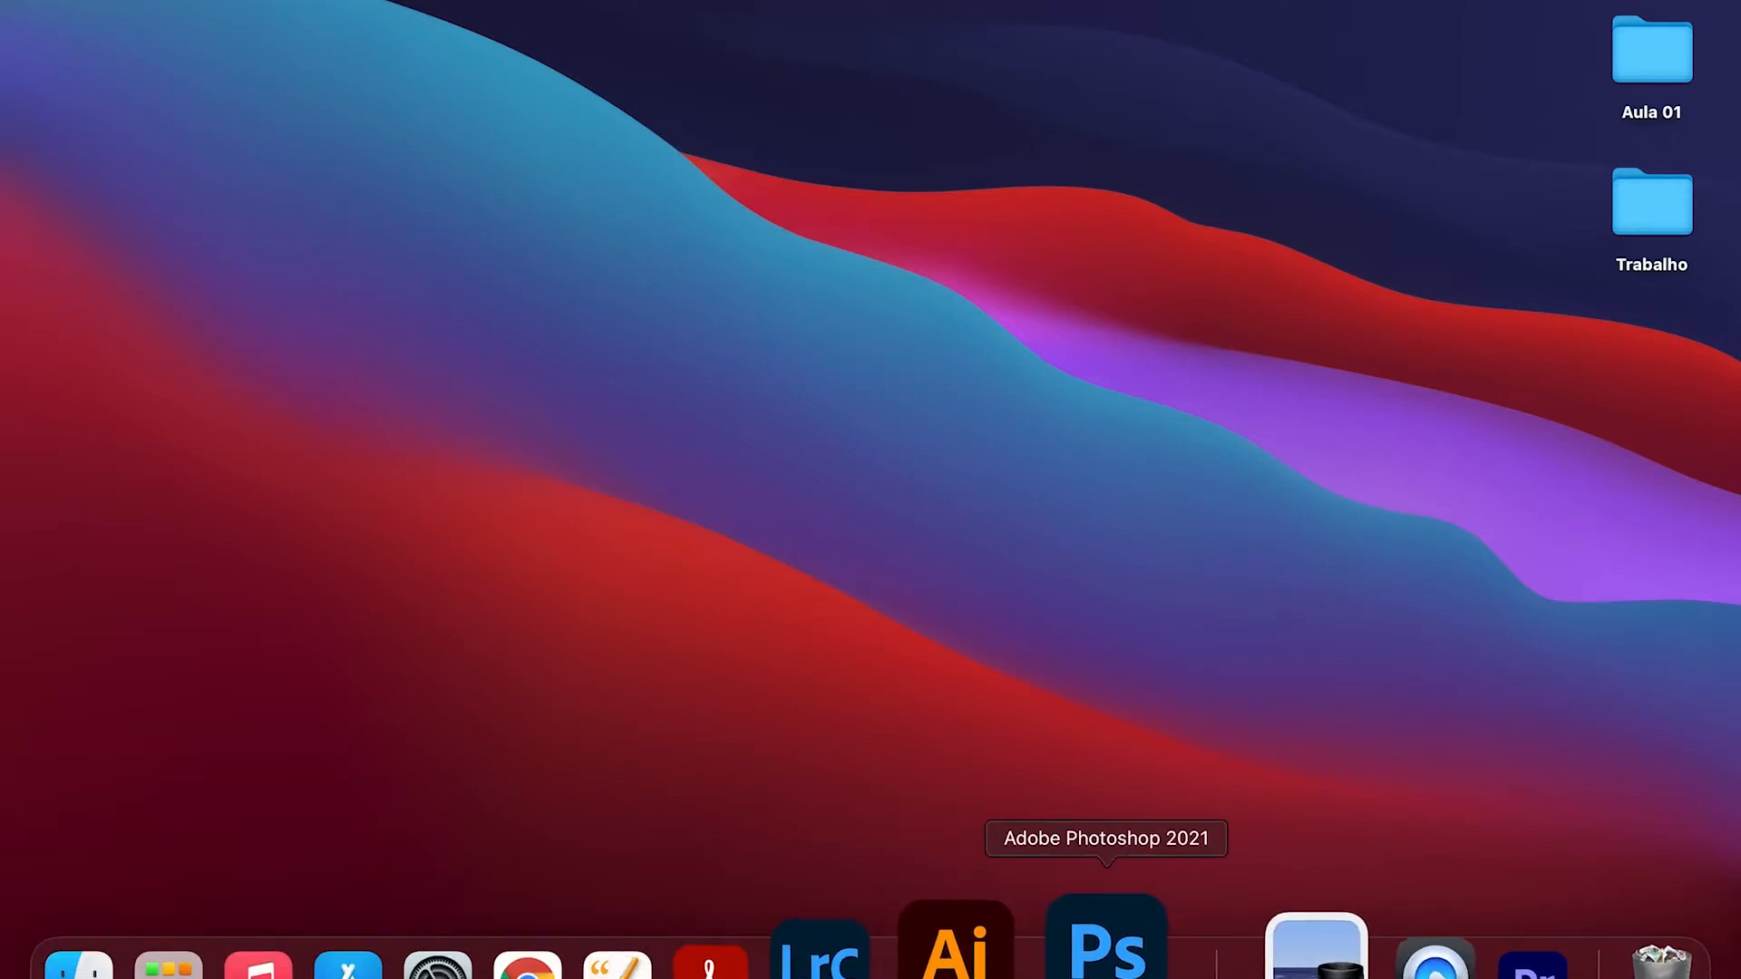
{"action": "left_click", "coordinate": [1097, 970]}
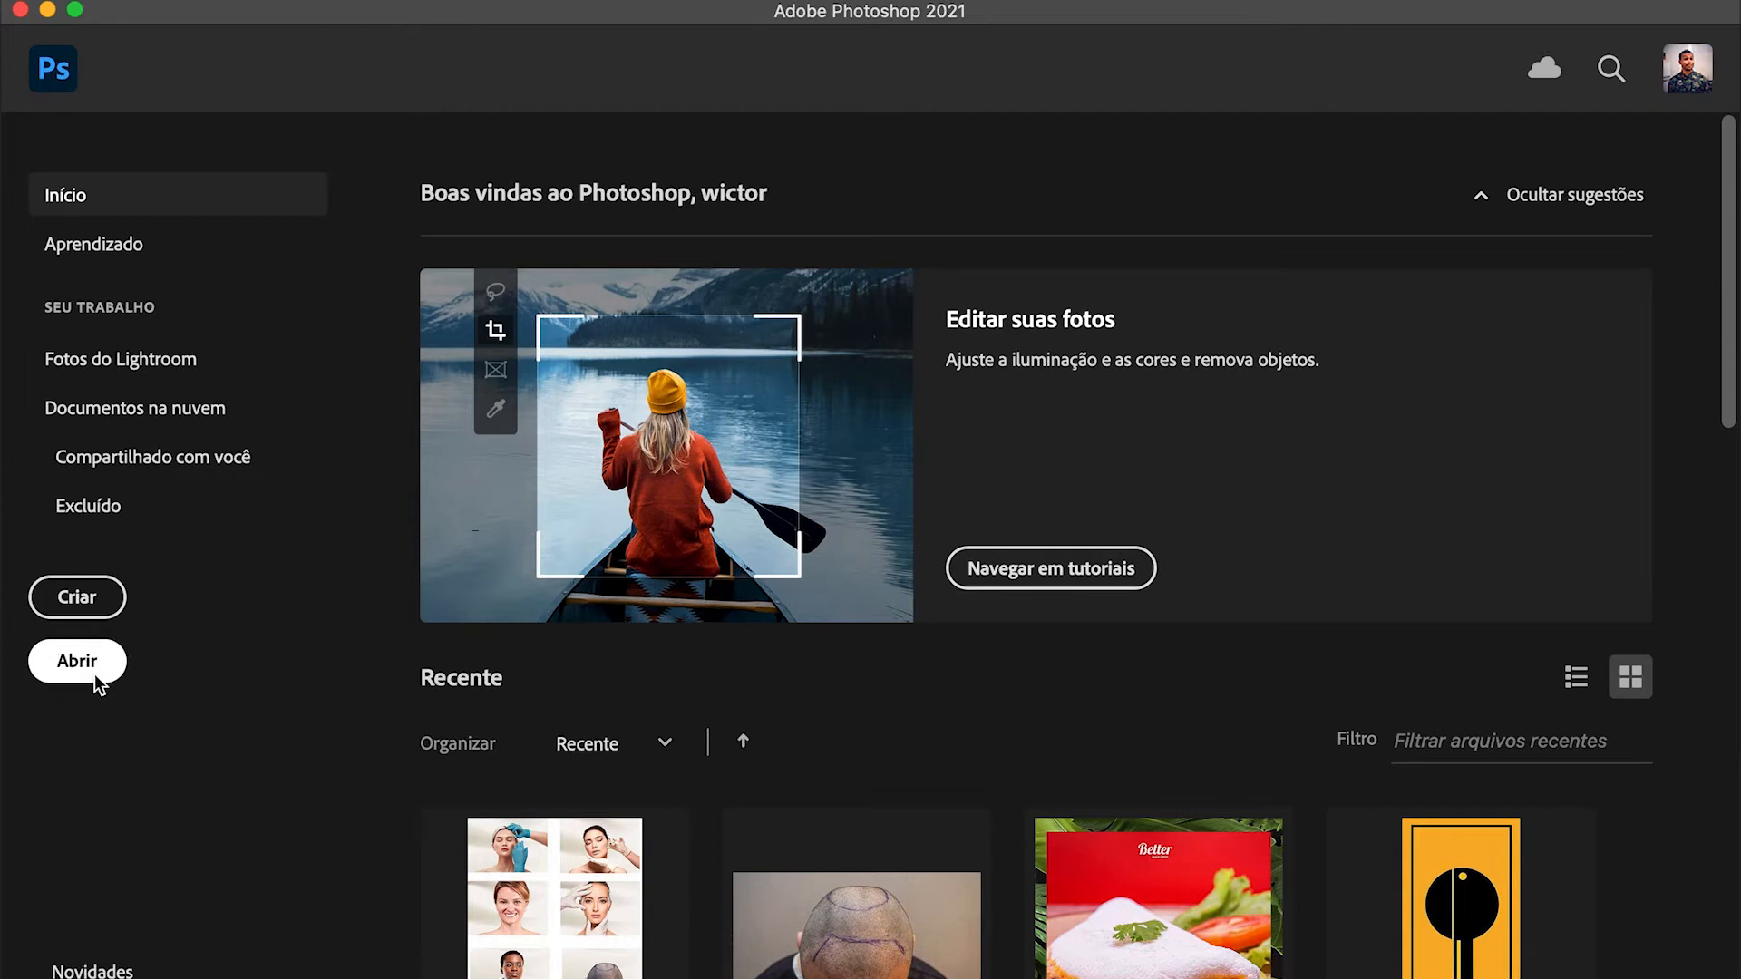
{"action": "left_click", "coordinate": [94, 673]}
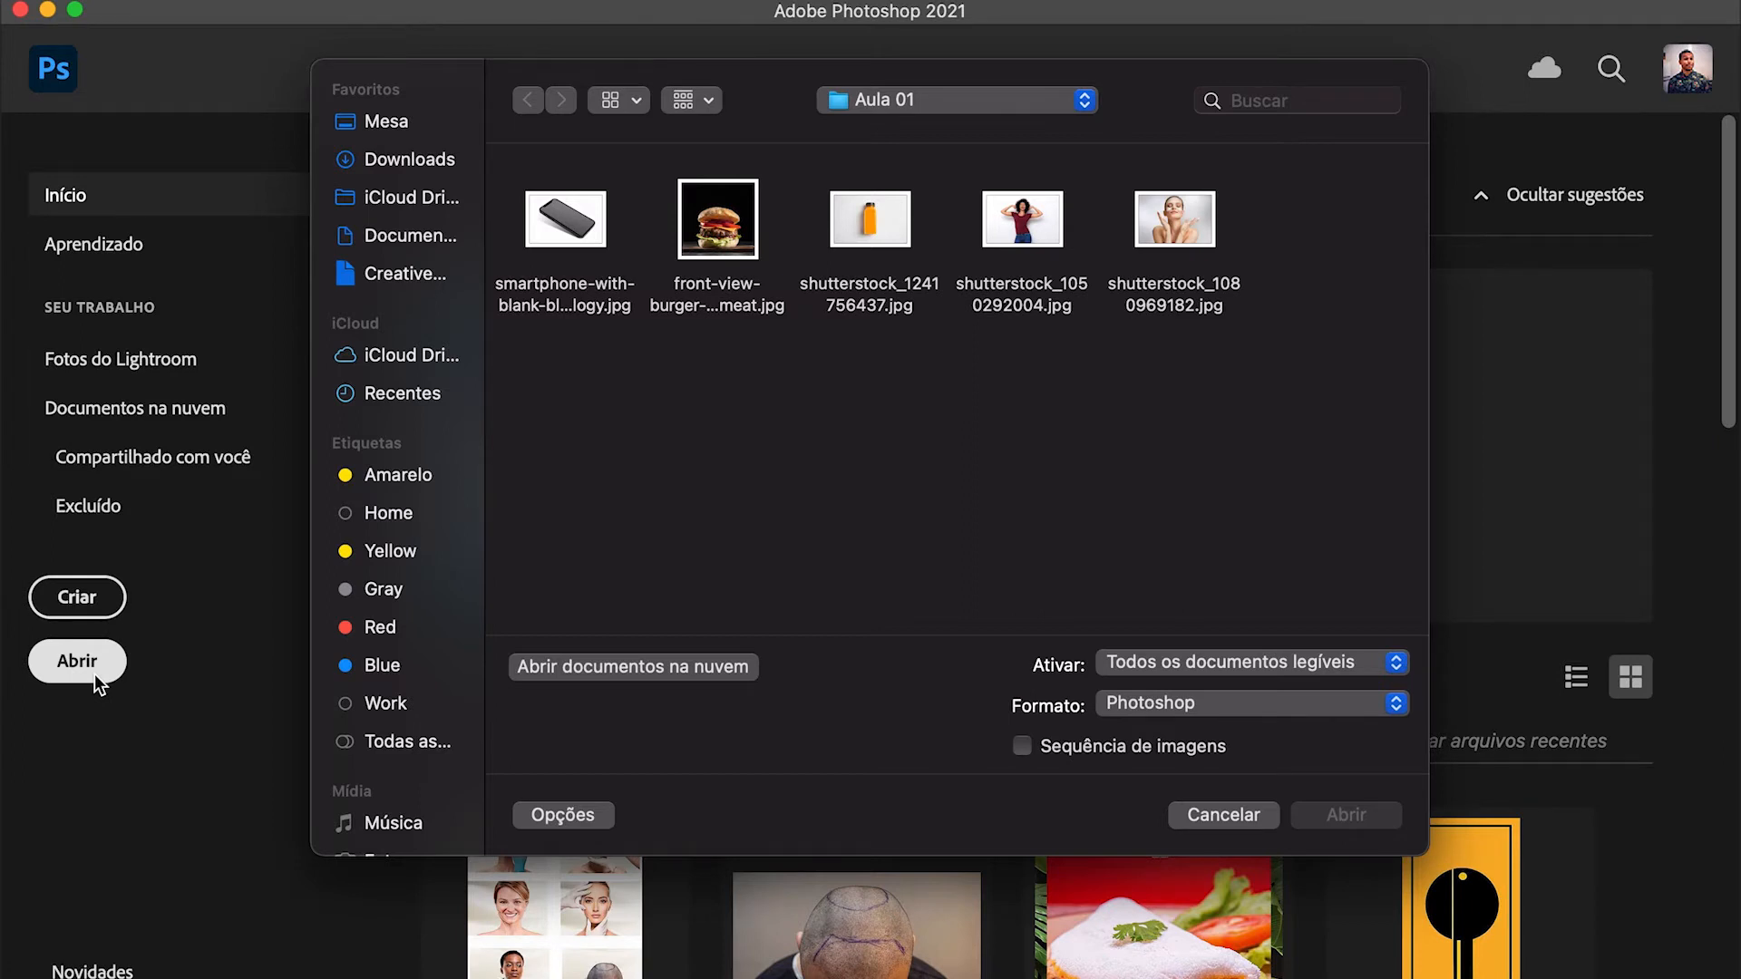
{"action": "left_click", "coordinate": [728, 238]}
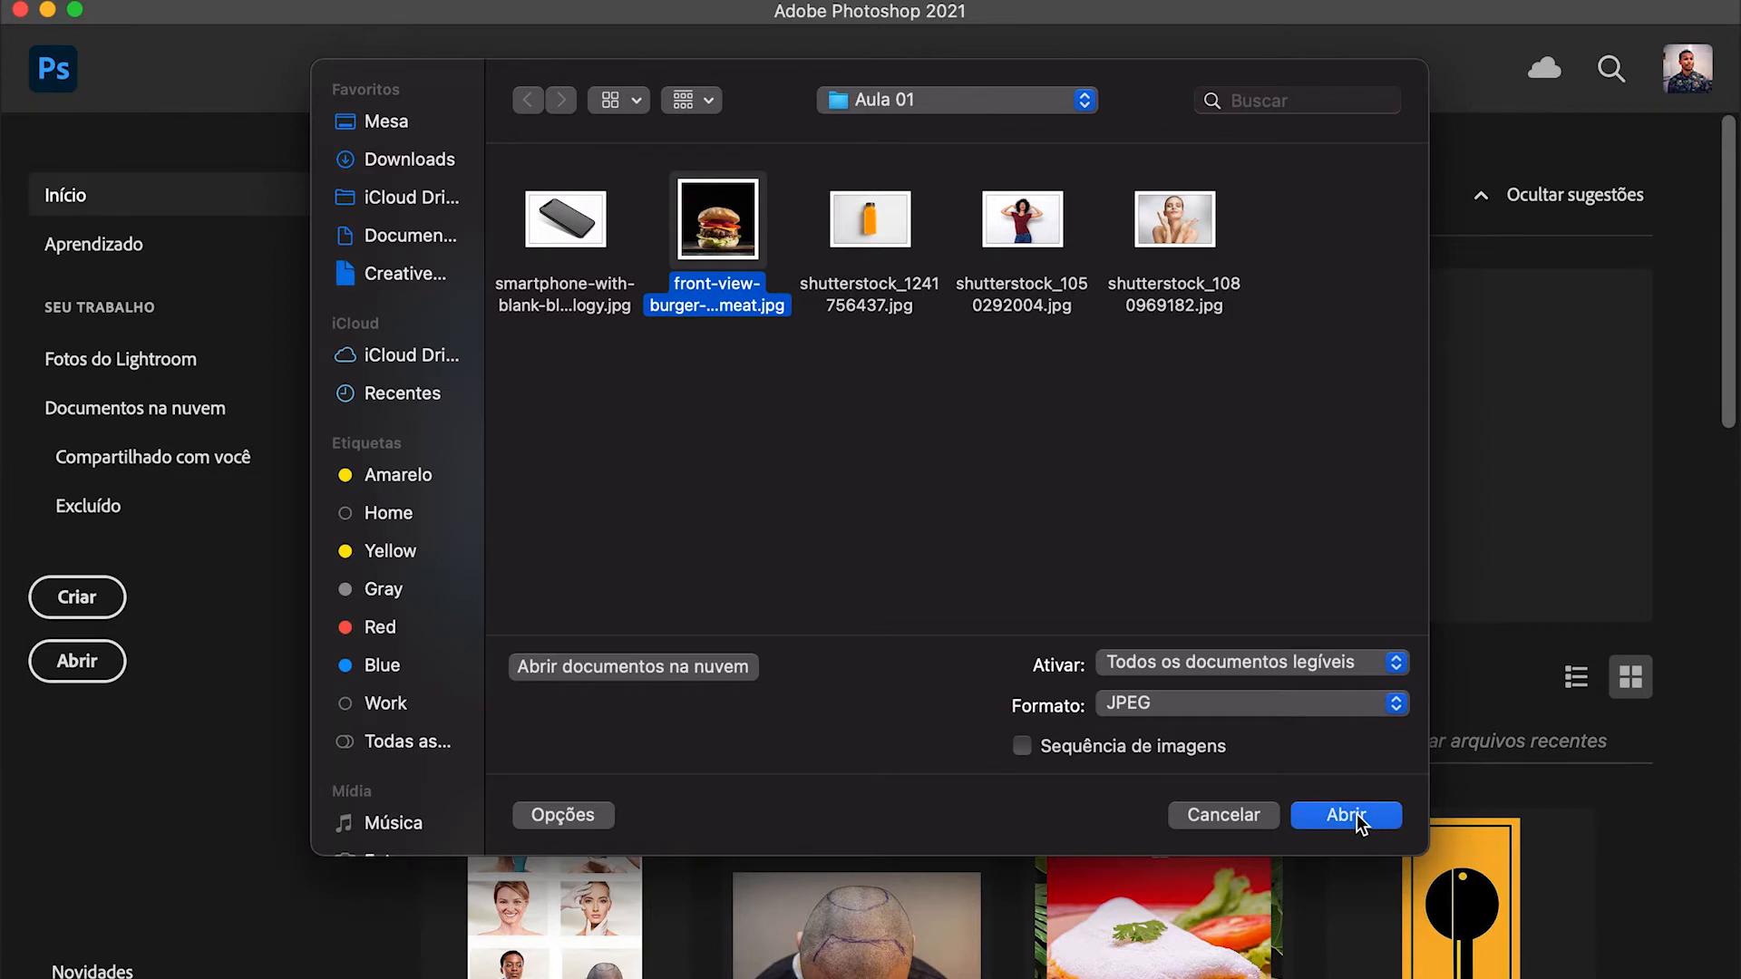
{"action": "left_click", "coordinate": [1352, 814]}
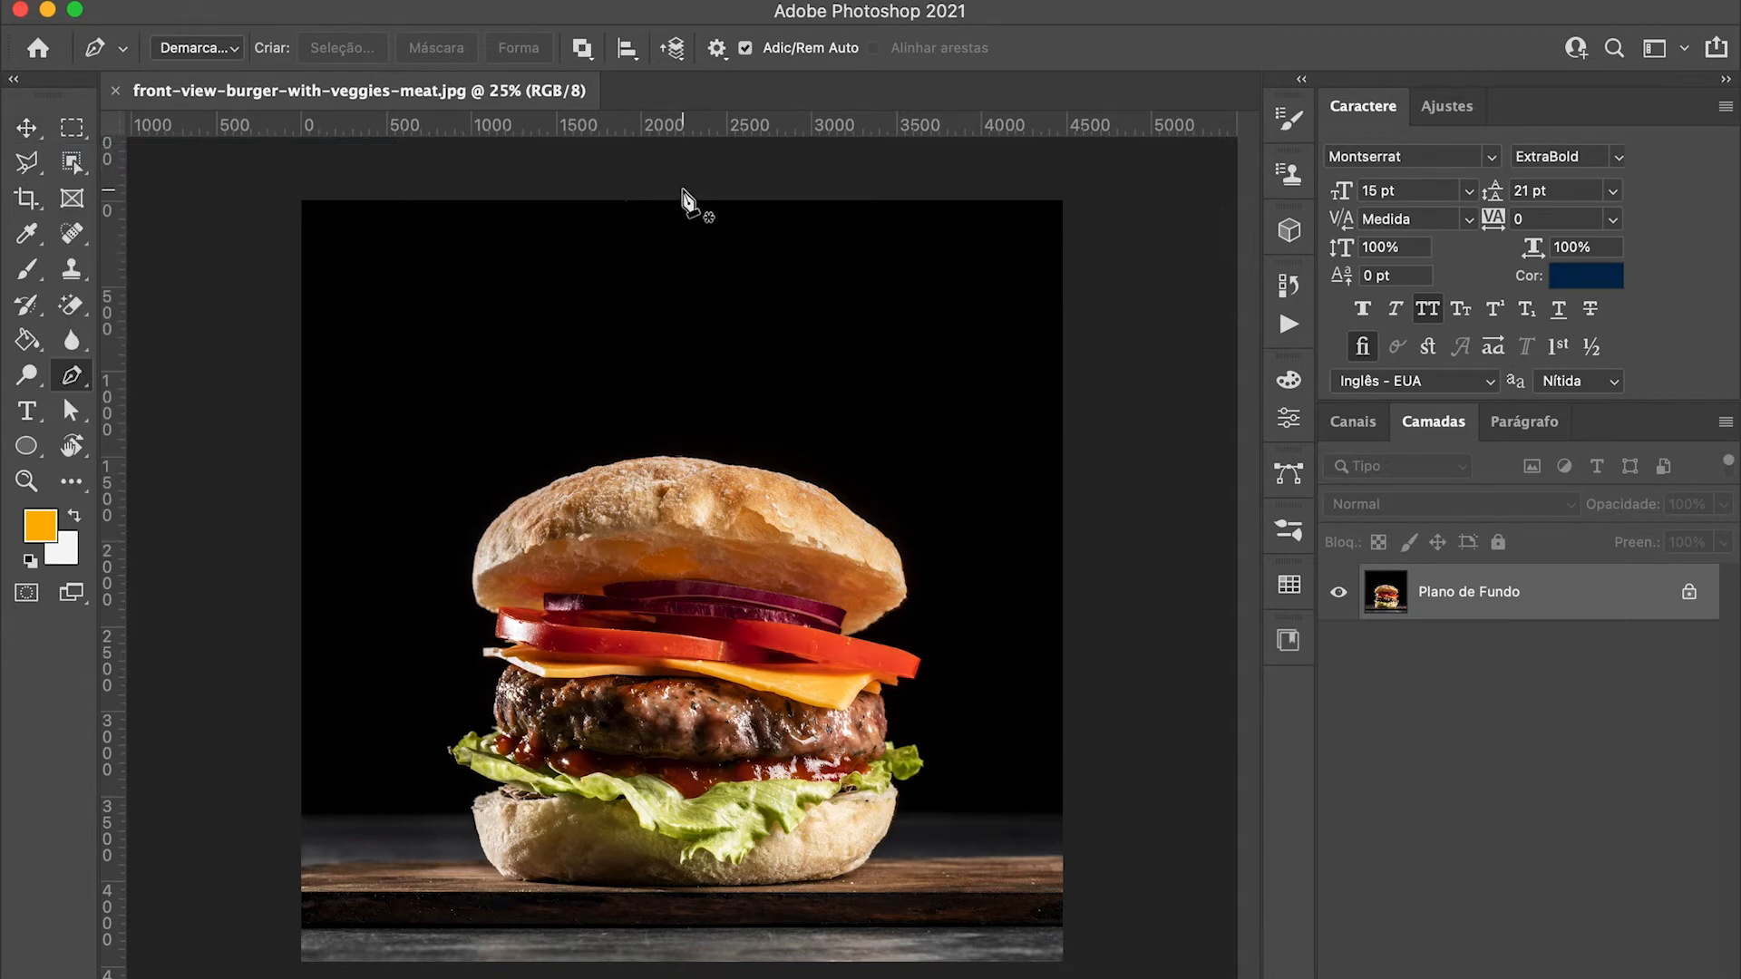
Step: Activate the Quick Selection tool and set its brush size to 70 px
{"action": "left_click", "coordinate": [72, 163]}
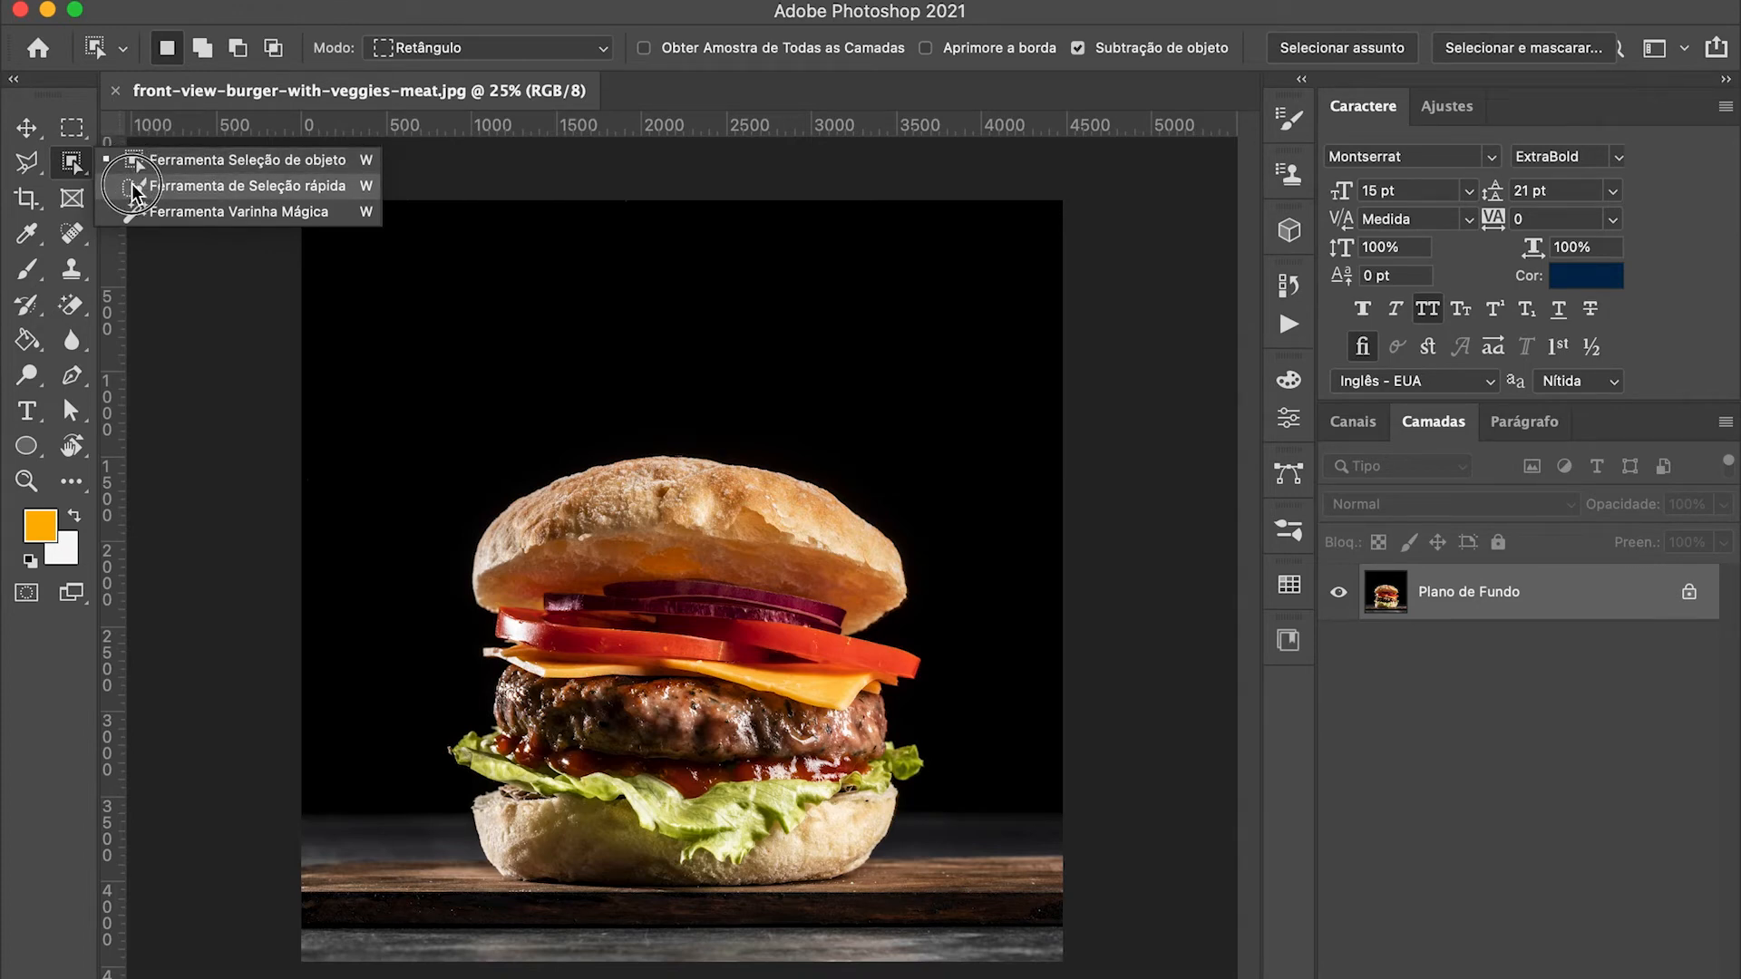
{"action": "left_click", "coordinate": [133, 191]}
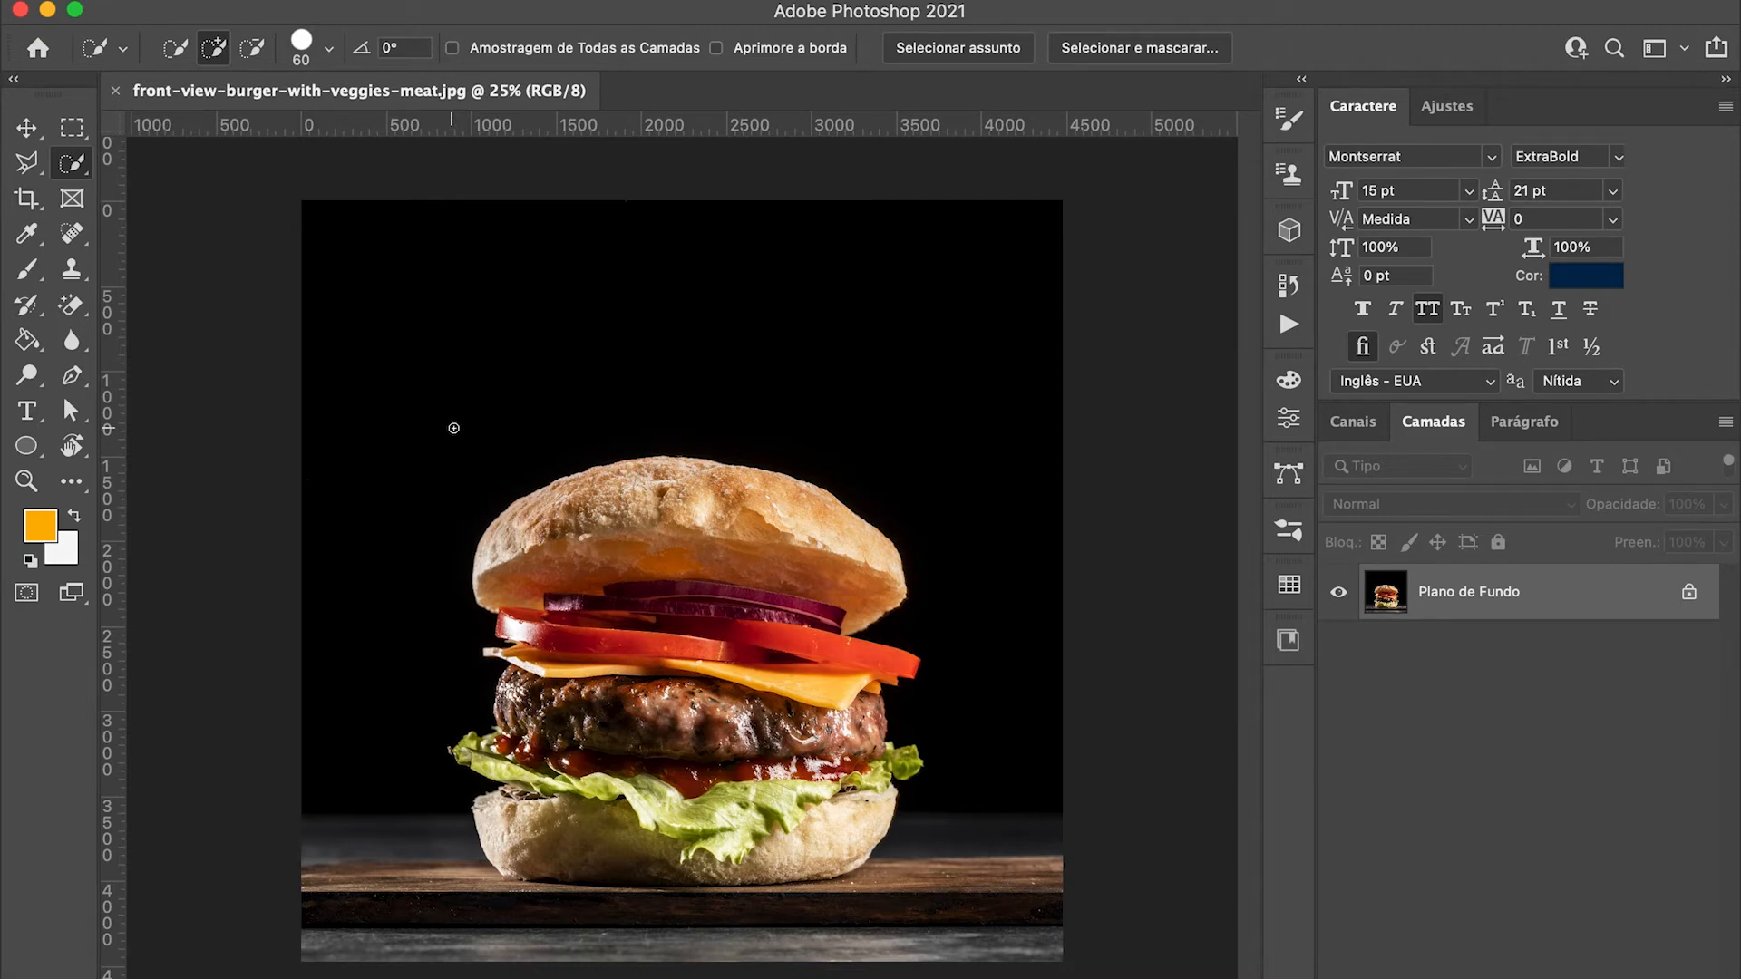
{"action": "left_click", "coordinate": [329, 51]}
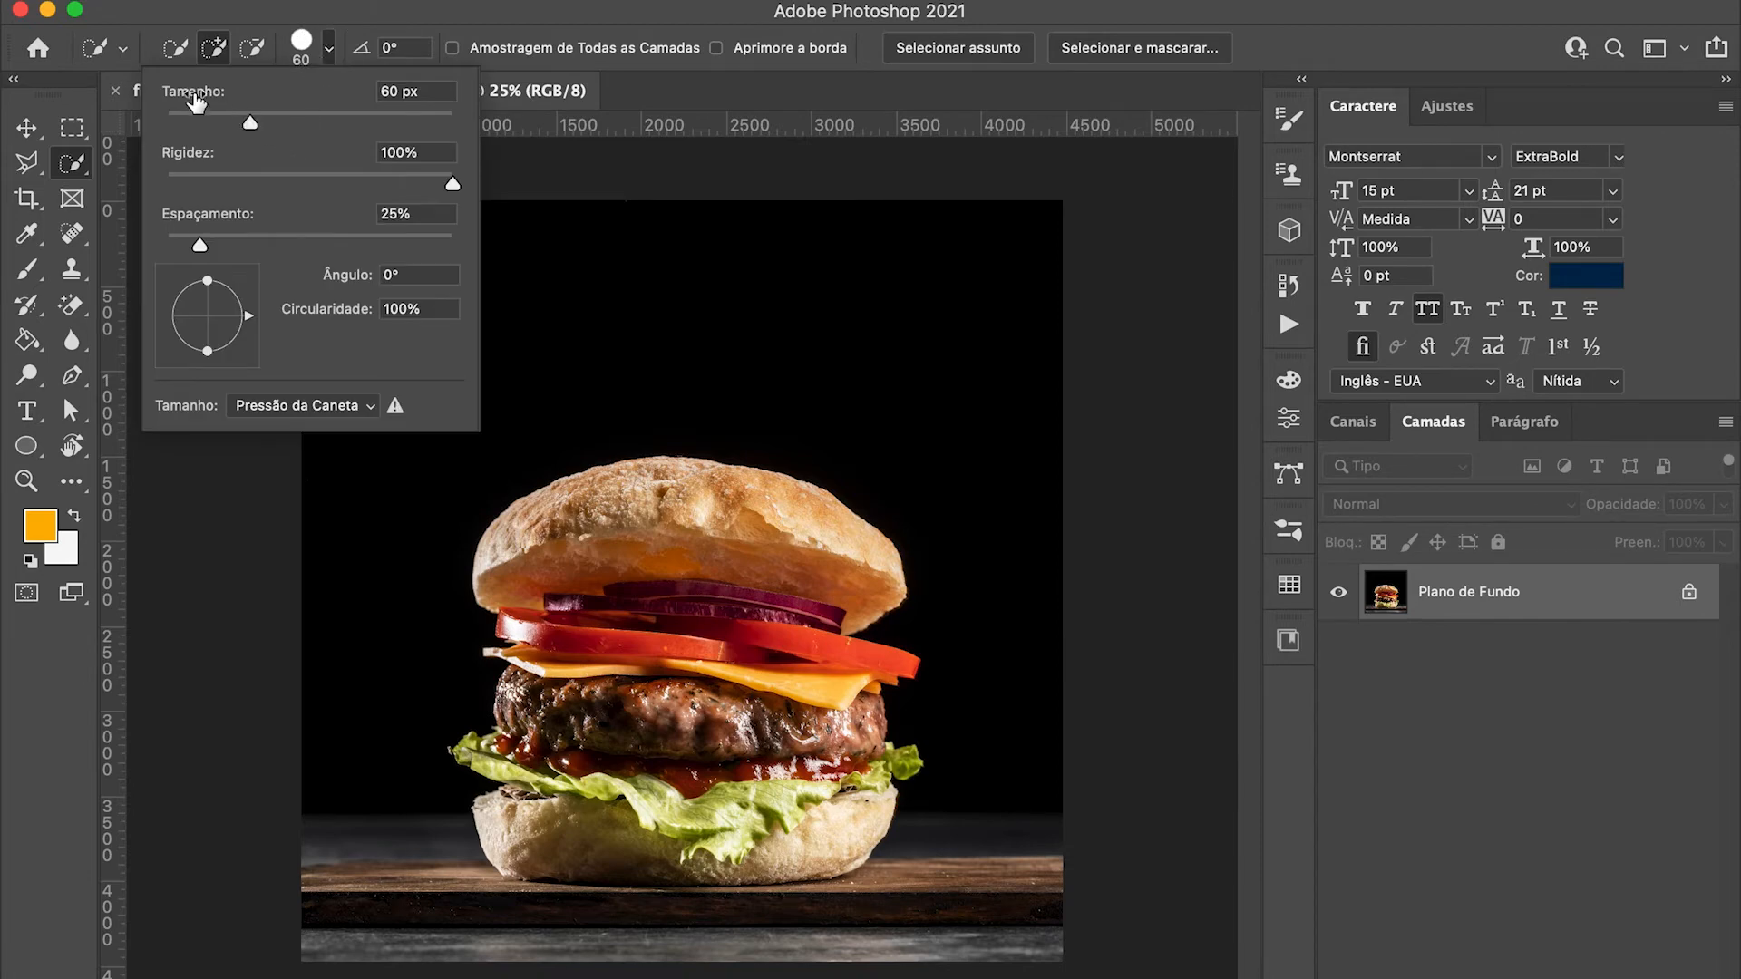
{"action": "mouse_move", "coordinate": [248, 122]}
{"action": "left_mouse_down"}
{"action": "mouse_move", "coordinate": [456, 123]}
{"action": "mouse_move", "coordinate": [265, 119]}
{"action": "left_mouse_up"}
{"action": "left_click", "coordinate": [14, 239]}
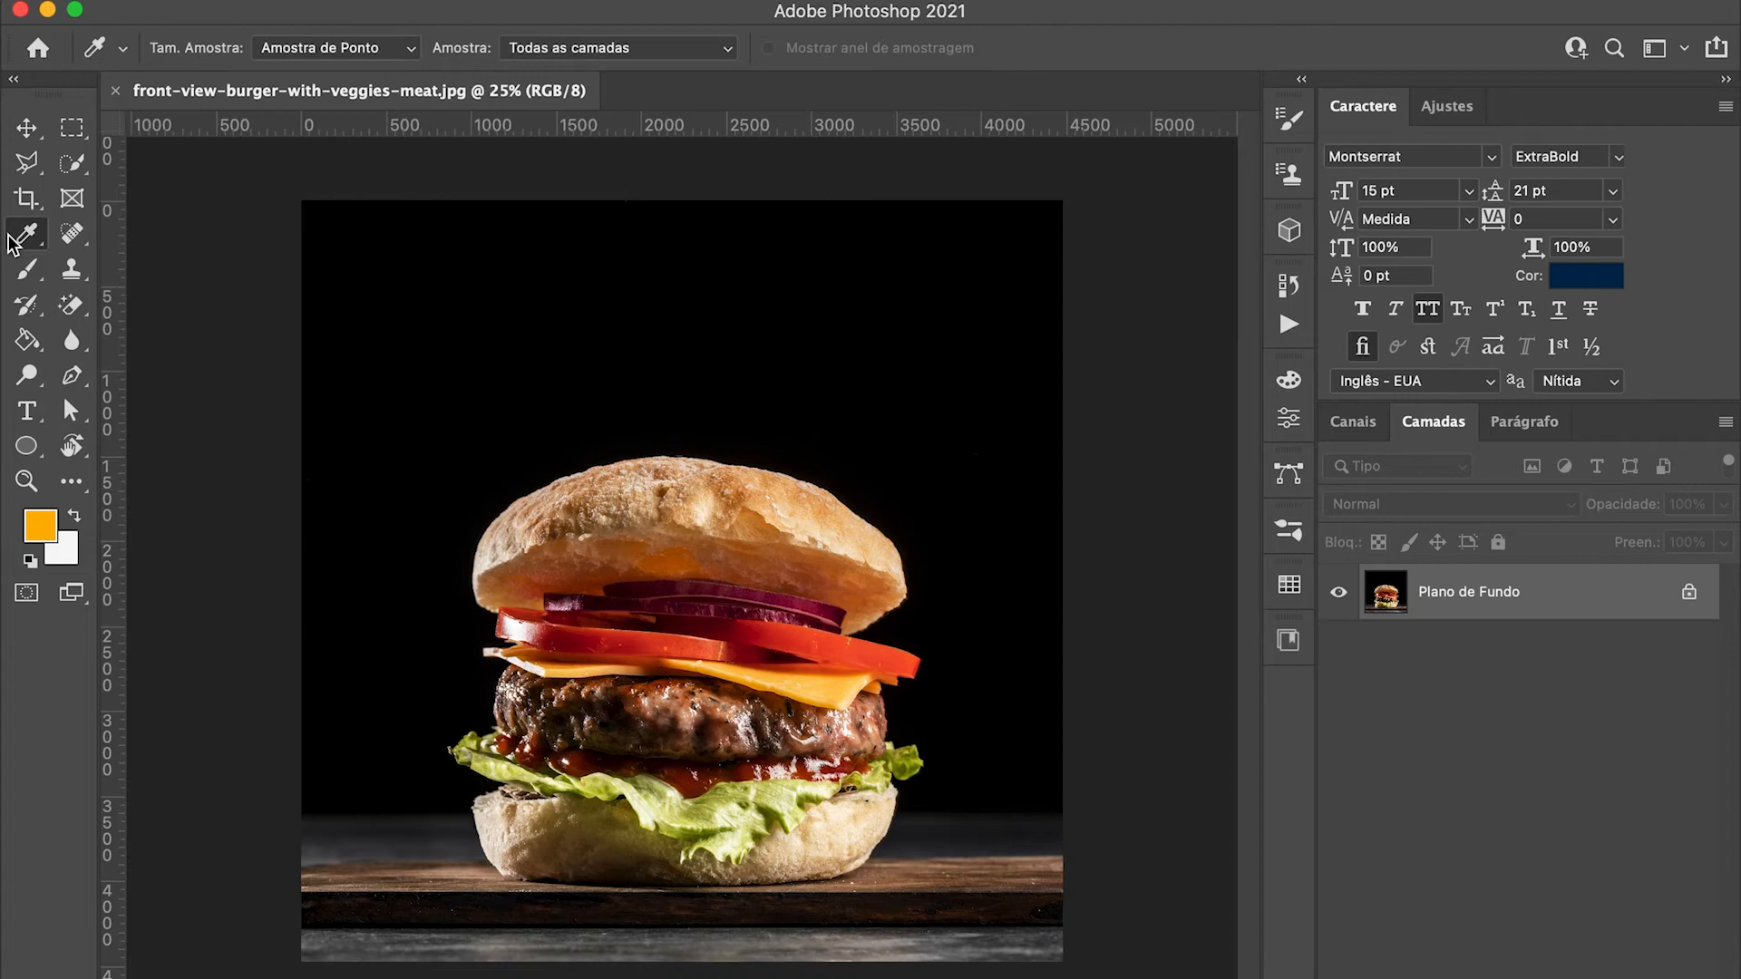
{"action": "left_click", "coordinate": [71, 164]}
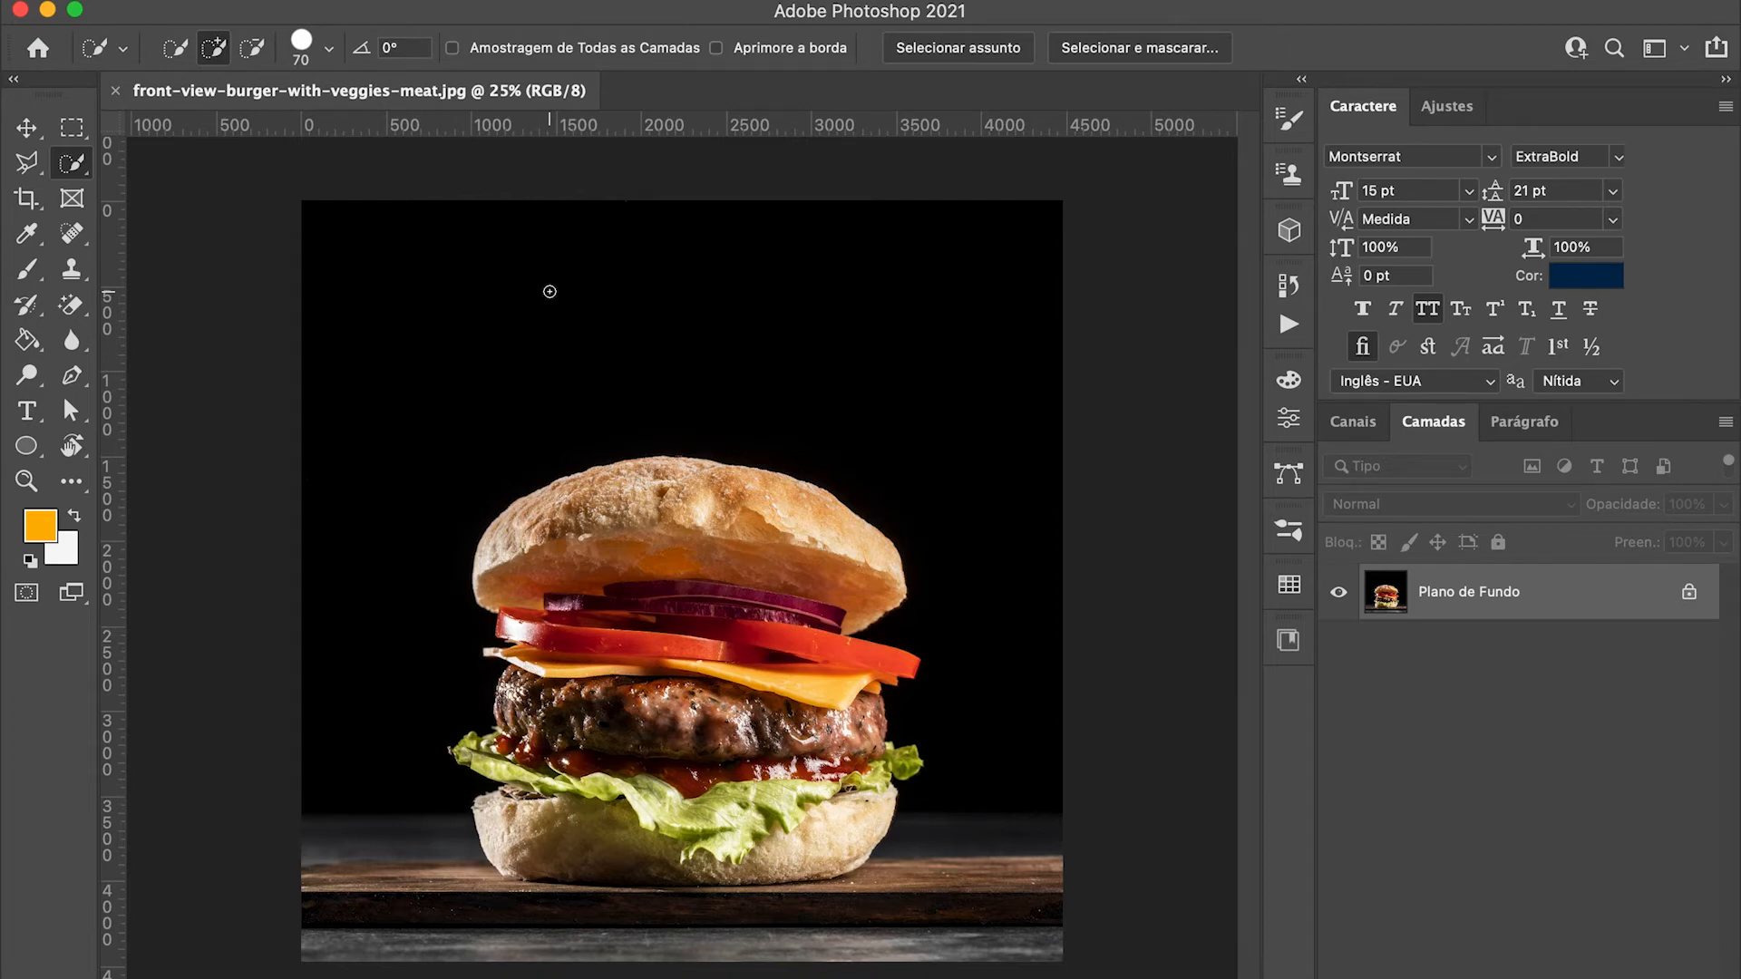
Step: Enlarge and shrink the Quick Selection brush in increments, ending at a size of 90 px
{"action": "key", "text": "bracketright"}
{"action": "key", "text": "bracketright"}
{"action": "key", "text": "bracketright"}
{"action": "key", "text": "bracketright"}
{"action": "key", "text": "bracketright"}
{"action": "key", "text": "bracketright"}
{"action": "key", "text": "bracketright"}
{"action": "key", "text": "bracketright"}
{"action": "key", "text": "bracketright"}
{"action": "key", "text": "bracketleft"}
{"action": "key", "text": "bracketleft"}
{"action": "key", "text": "bracketleft"}
{"action": "key", "text": "bracketleft"}
{"action": "key", "text": "bracketleft"}
{"action": "key", "text": "bracketleft"}
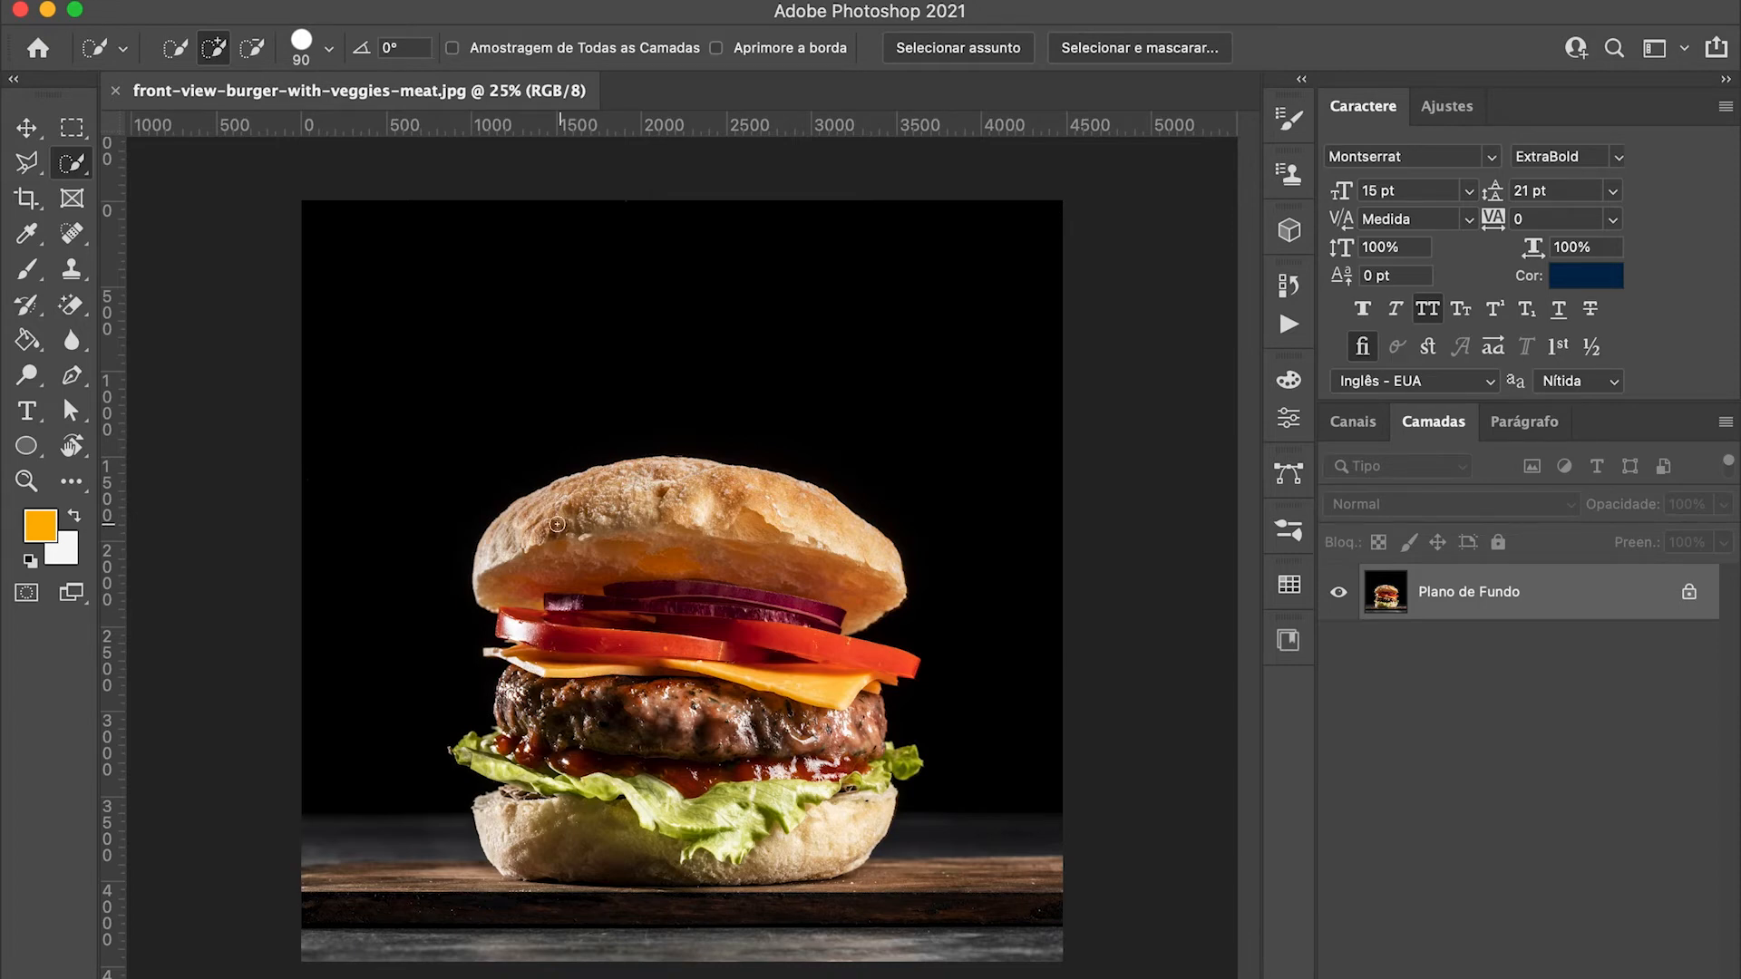
Step: Select the whole burger with the Quick Selection tool, brushing from the top bun through the fillings to the bottom bun
{"action": "left_click", "coordinate": [29, 483]}
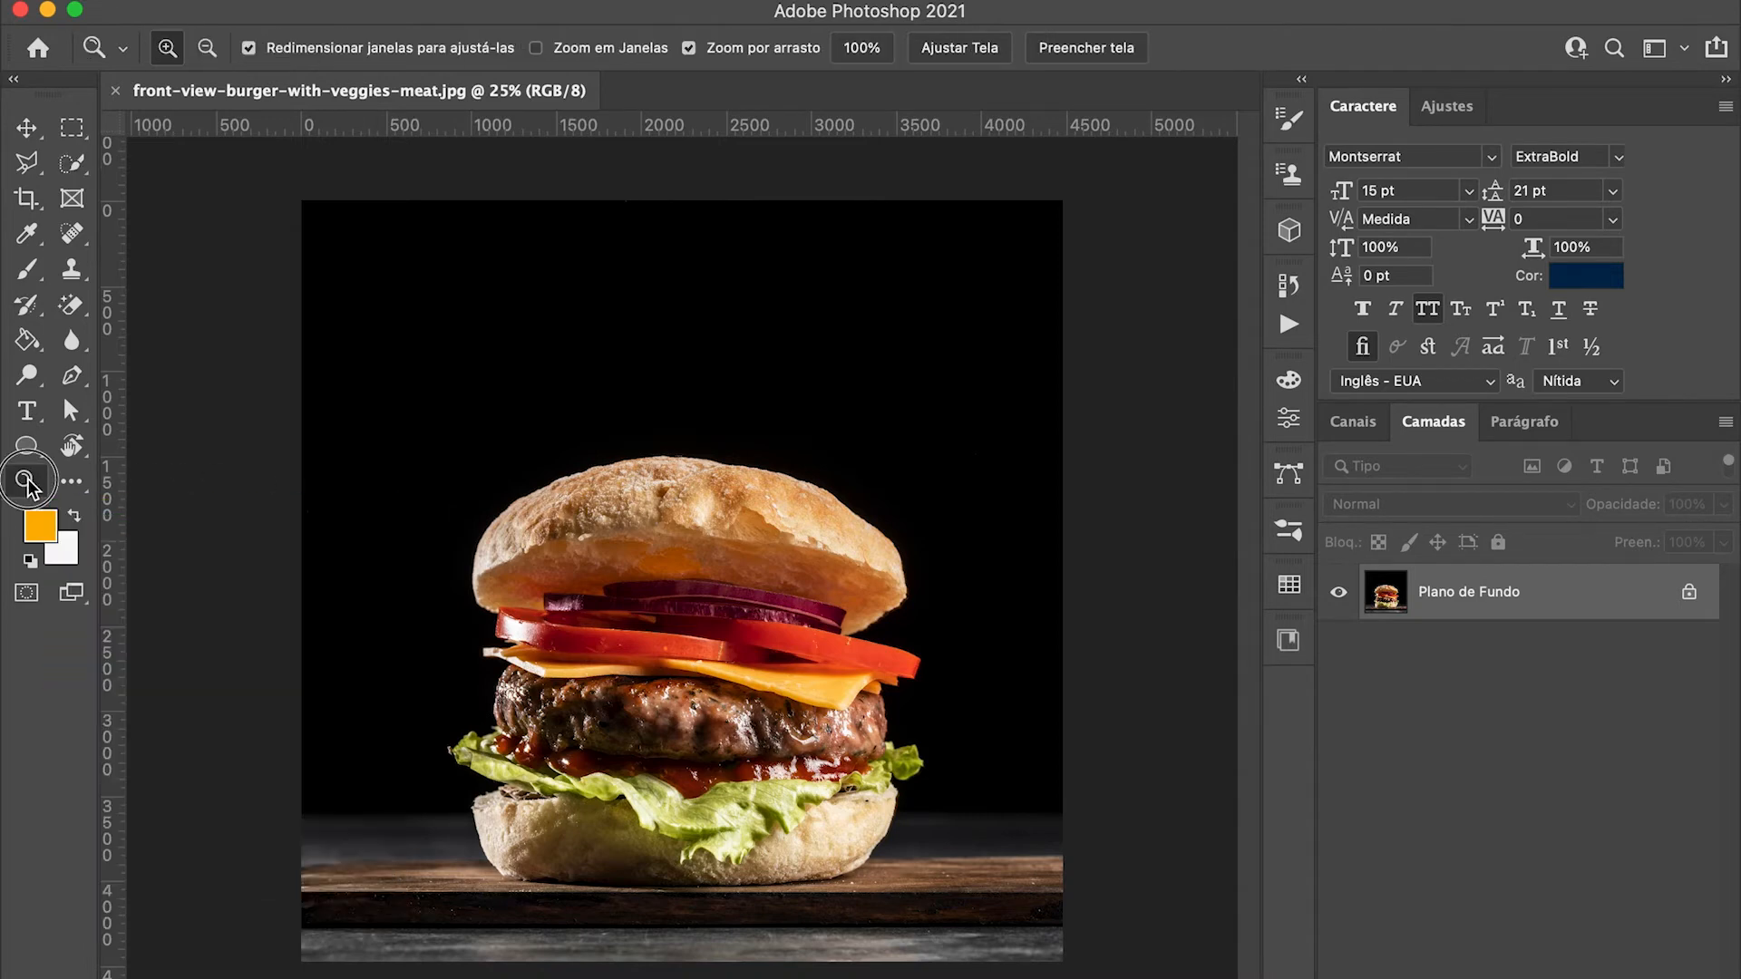
{"action": "left_click", "coordinate": [650, 491]}
{"action": "left_click", "coordinate": [649, 491]}
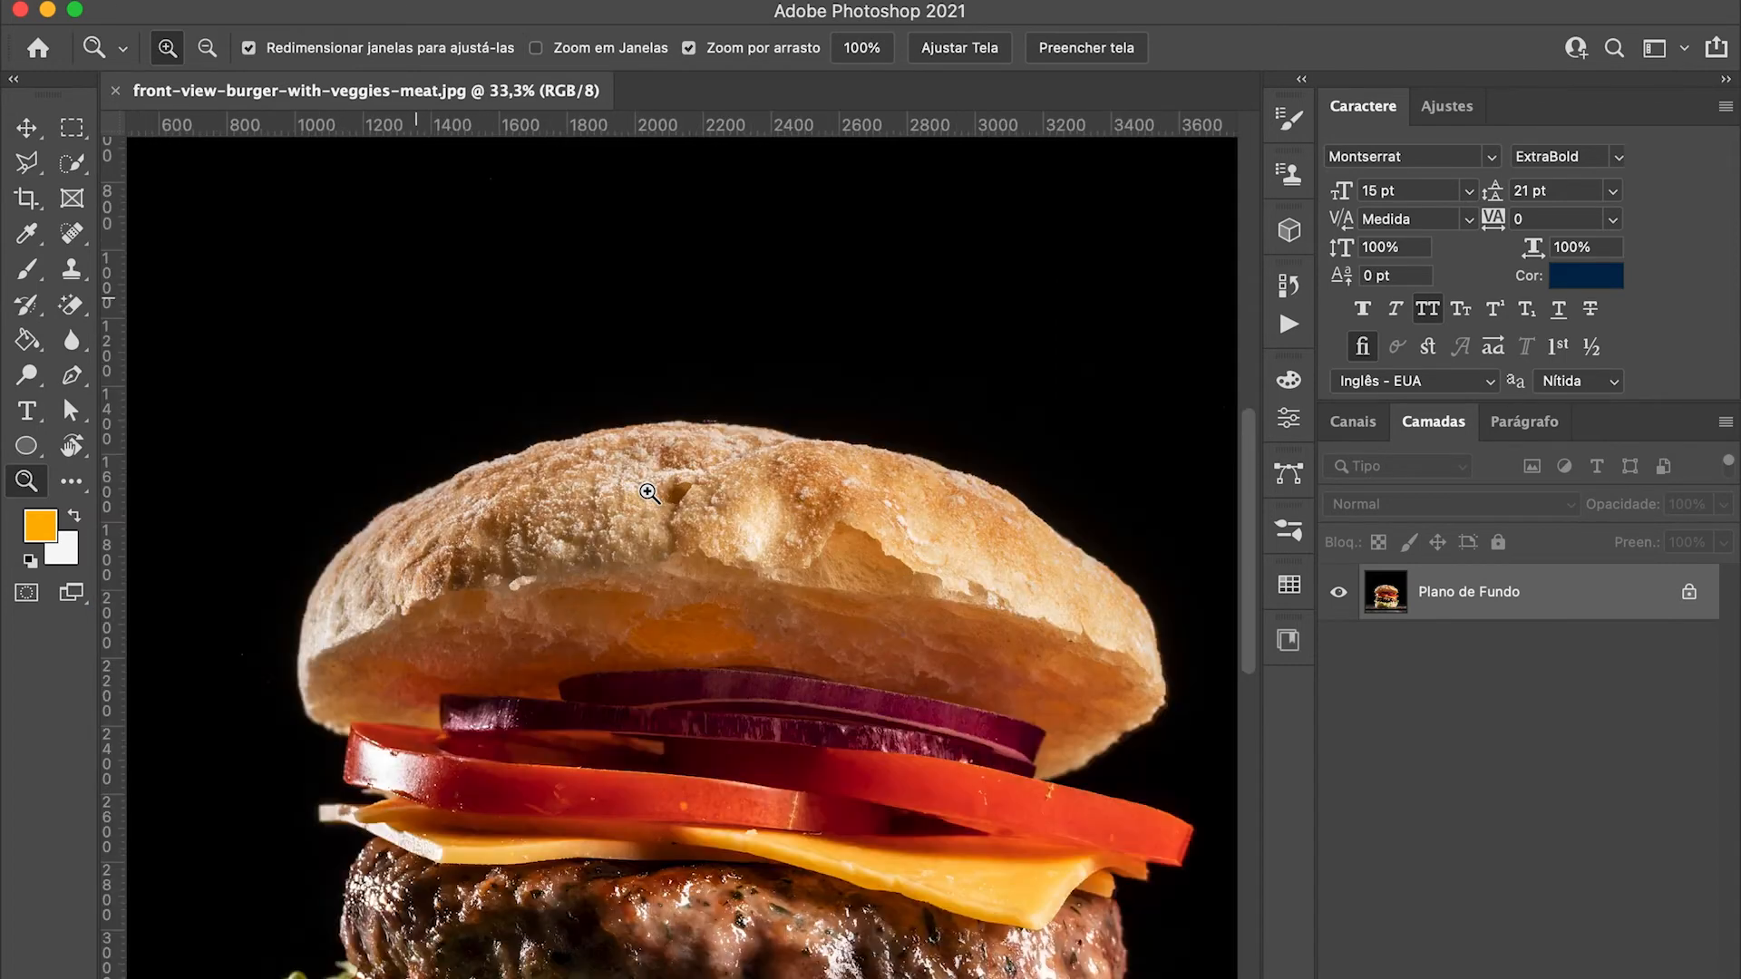
{"action": "left_click", "coordinate": [649, 492]}
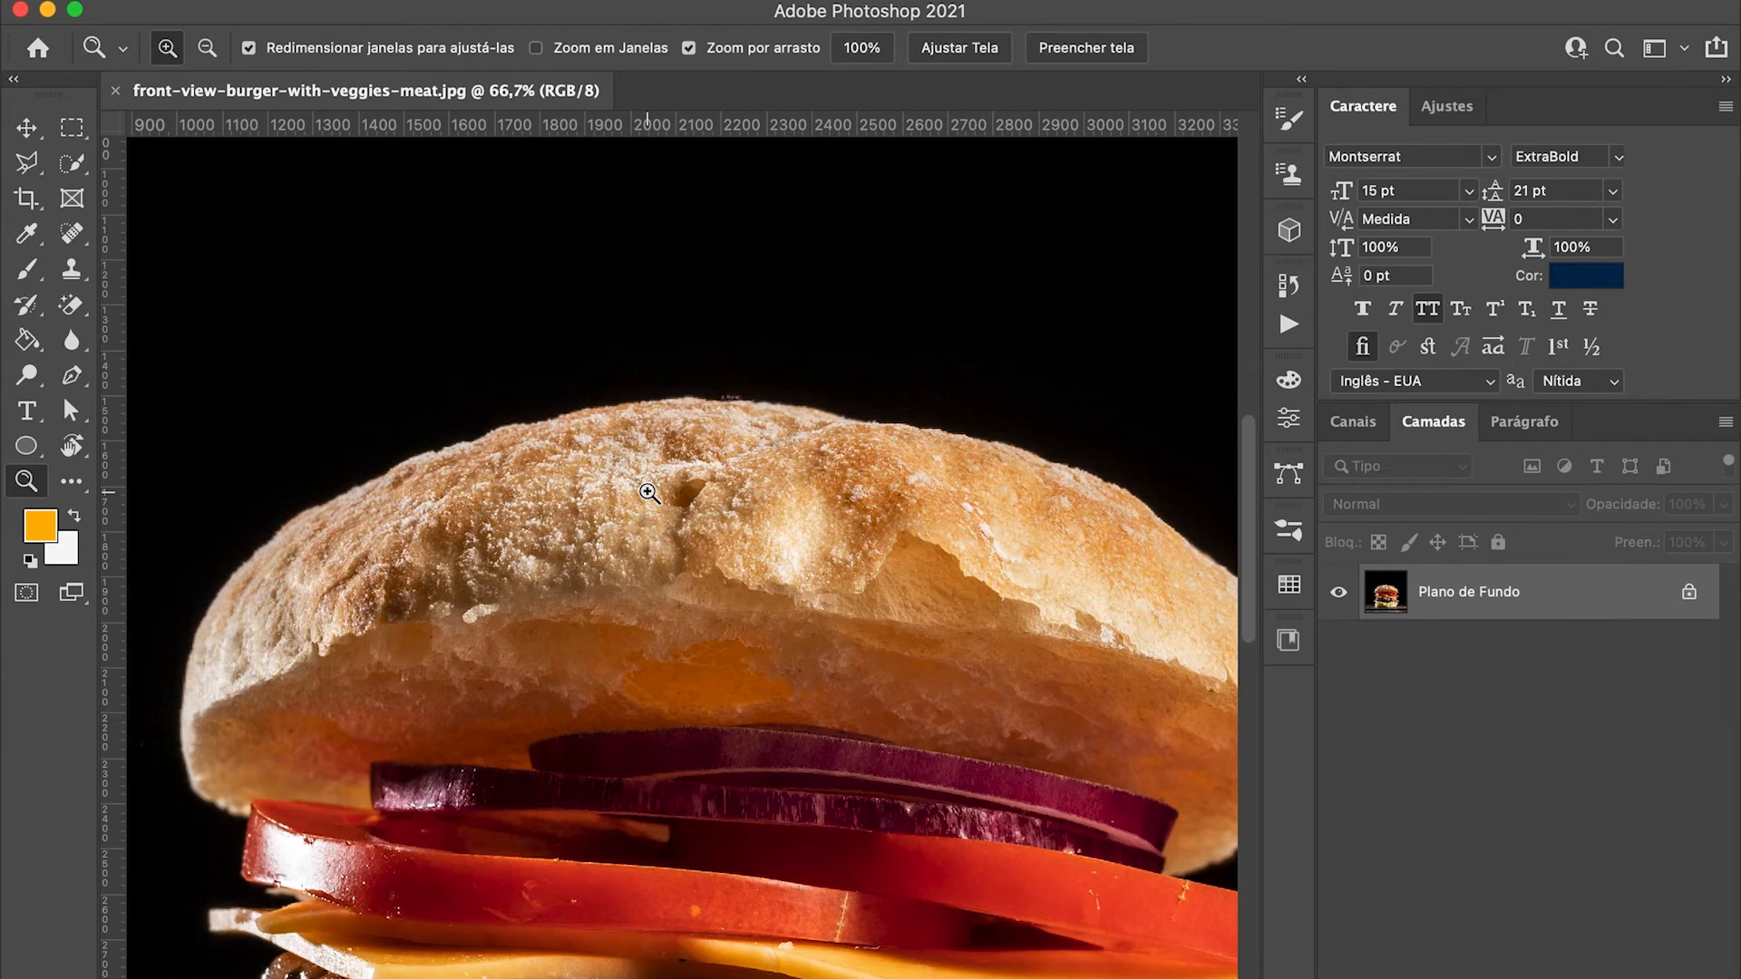
{"action": "key", "text": "alt"}
{"action": "left_click", "coordinate": [650, 491], "text": "alt"}
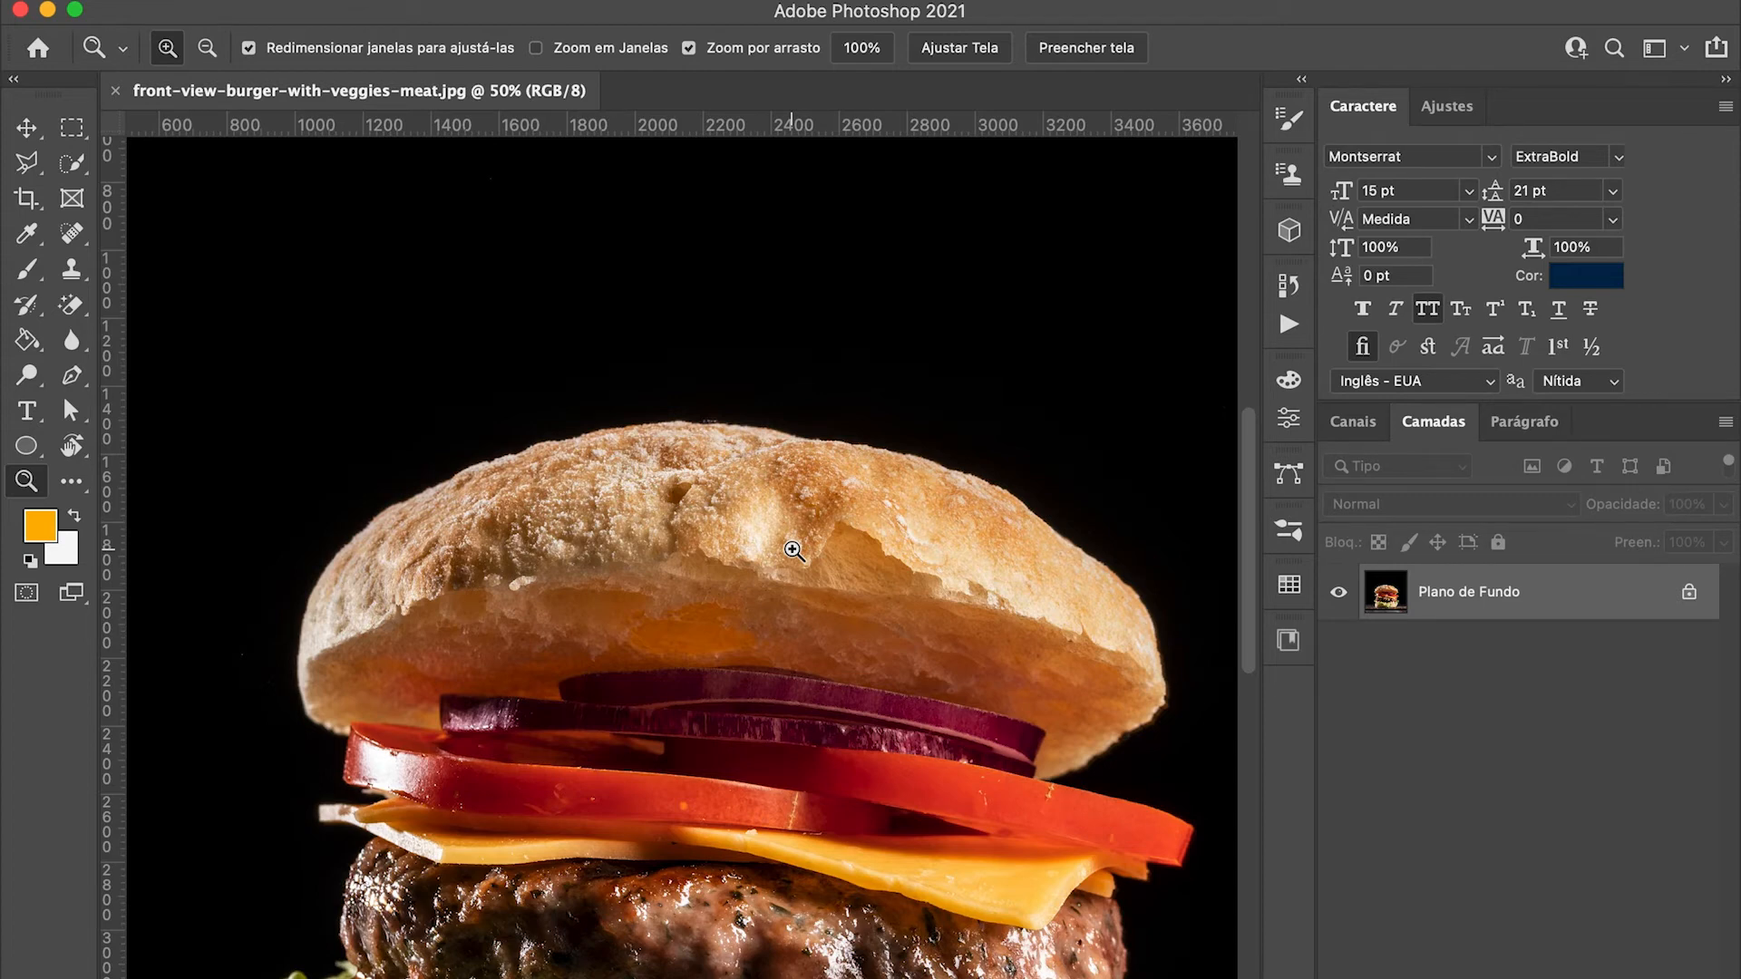
{"action": "key", "text": "space"}
{"action": "left_click_drag", "start_coordinate": [789, 634], "coordinate": [758, 489]}
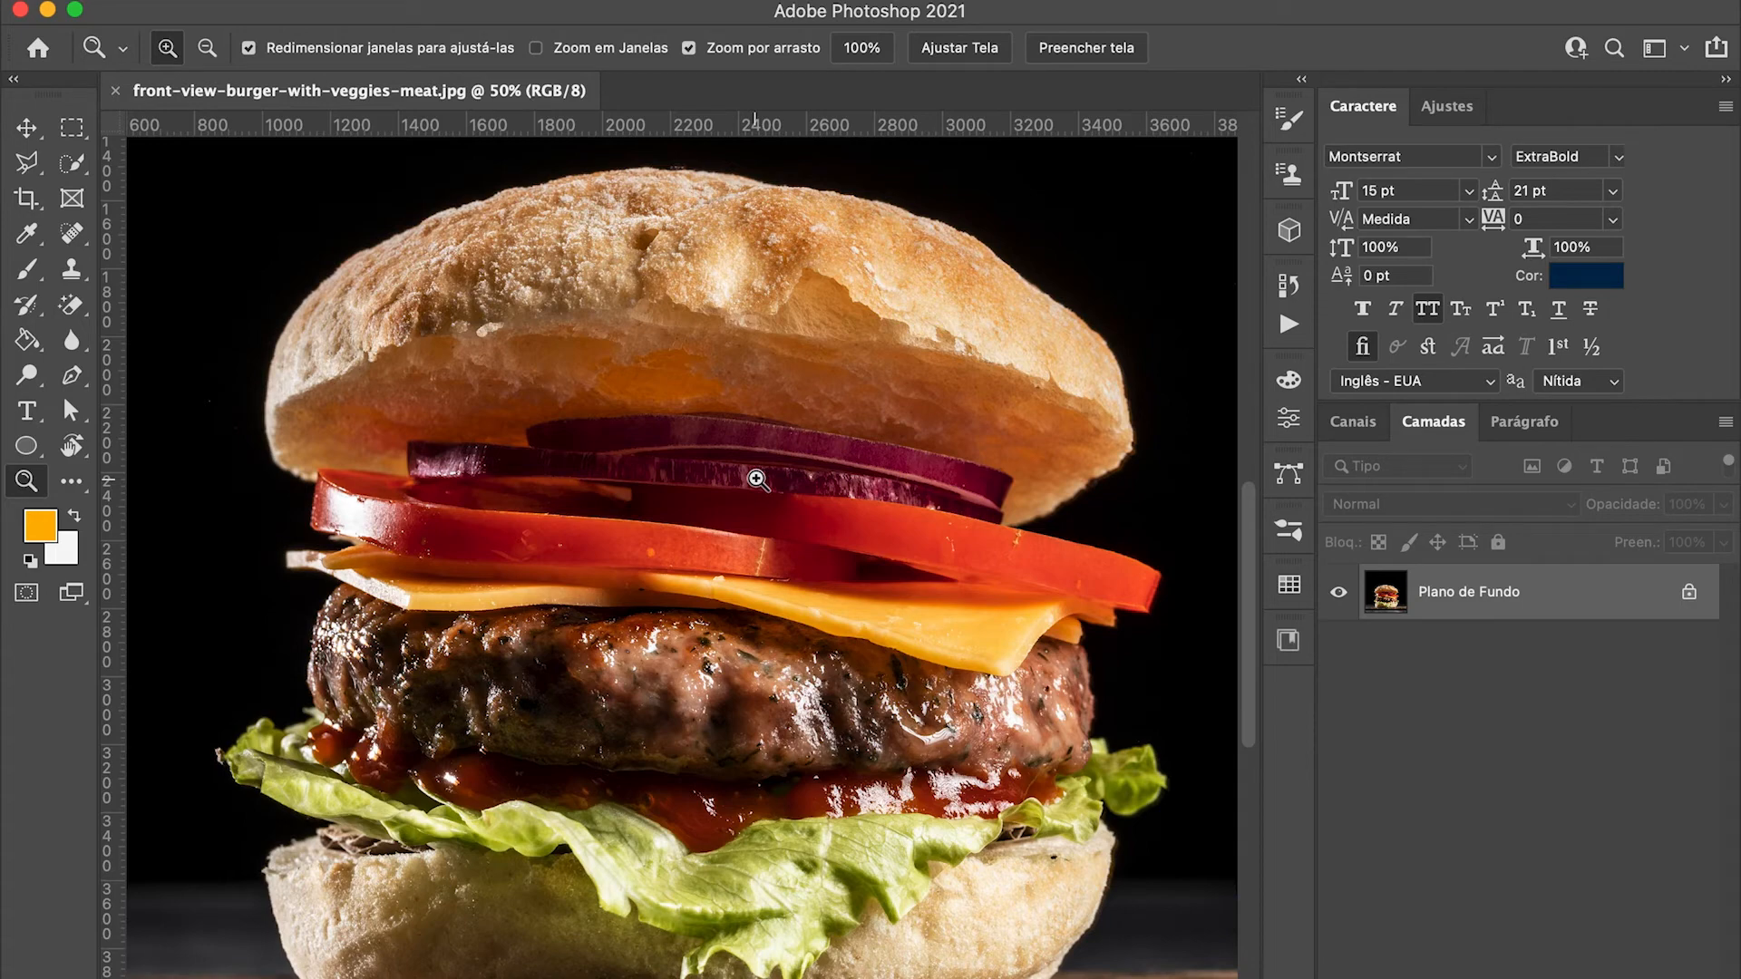
{"action": "left_click", "coordinate": [76, 165]}
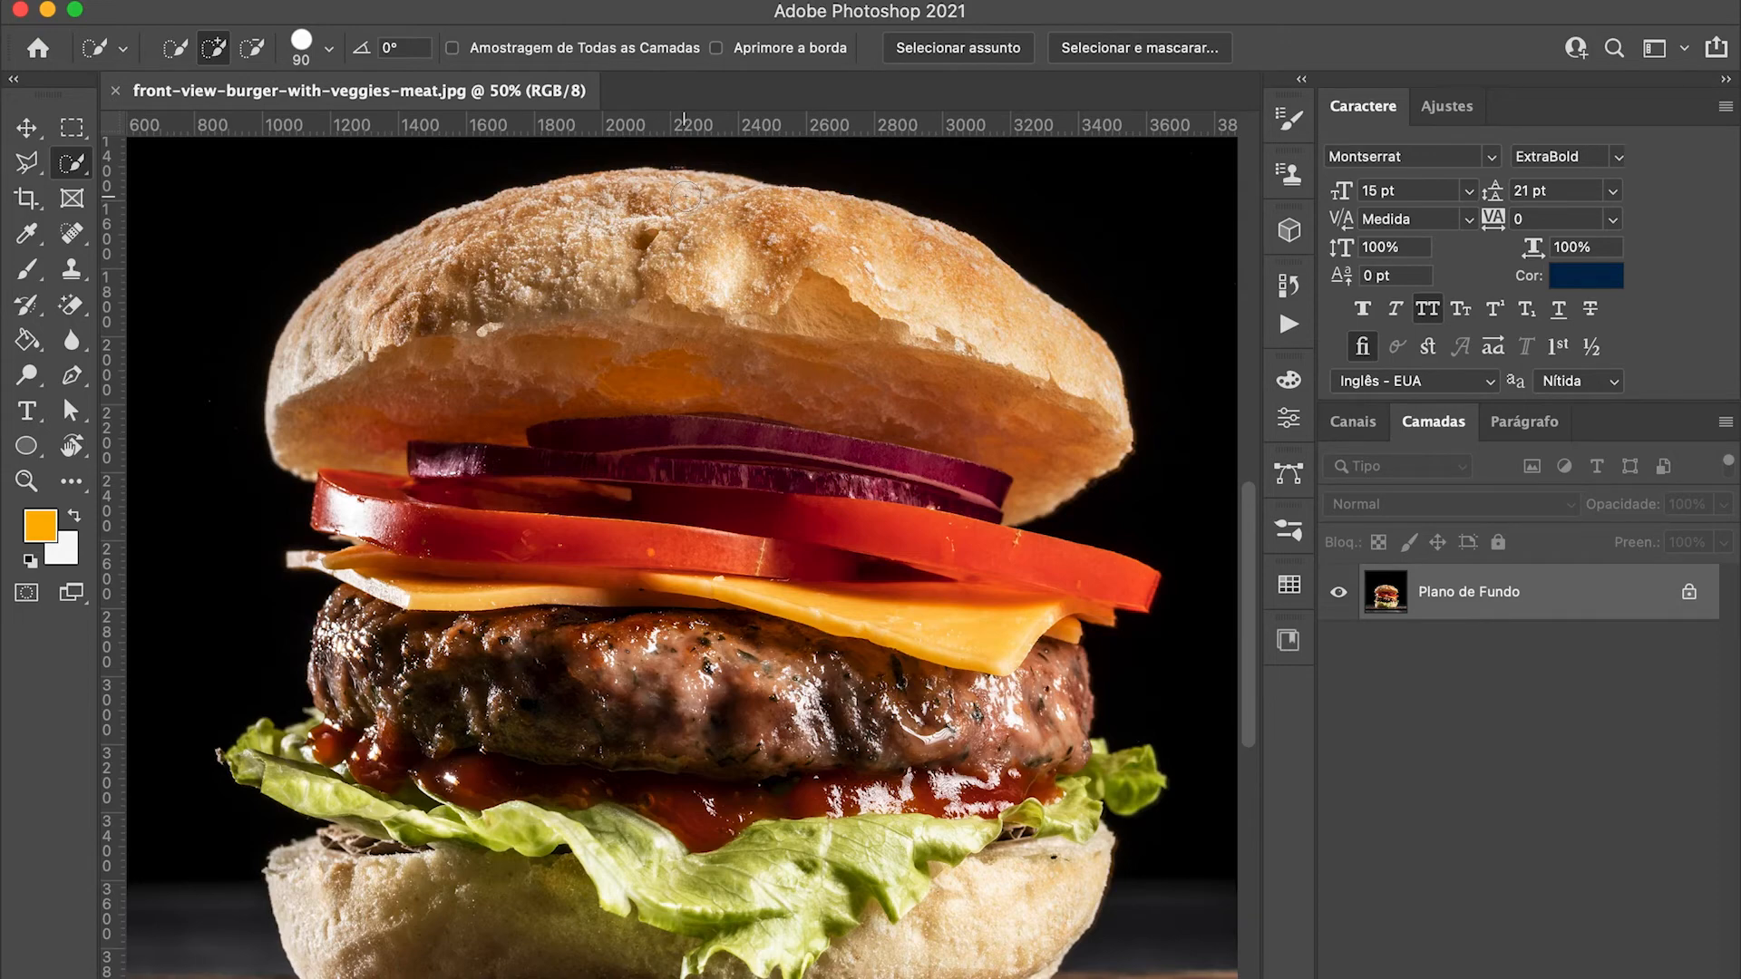
{"action": "mouse_move", "coordinate": [687, 195]}
{"action": "left_mouse_down"}
{"action": "mouse_move", "coordinate": [602, 196]}
{"action": "mouse_move", "coordinate": [336, 318]}
{"action": "mouse_move", "coordinate": [326, 381]}
{"action": "mouse_move", "coordinate": [389, 658]}
{"action": "mouse_move", "coordinate": [357, 771]}
{"action": "mouse_move", "coordinate": [272, 758]}
{"action": "mouse_move", "coordinate": [281, 821]}
{"action": "mouse_move", "coordinate": [353, 895]}
{"action": "mouse_move", "coordinate": [800, 938]}
{"action": "mouse_move", "coordinate": [1007, 937]}
{"action": "mouse_move", "coordinate": [1048, 906]}
{"action": "mouse_move", "coordinate": [1052, 712]}
{"action": "mouse_move", "coordinate": [1050, 594]}
{"action": "mouse_move", "coordinate": [1002, 533]}
{"action": "left_mouse_up"}
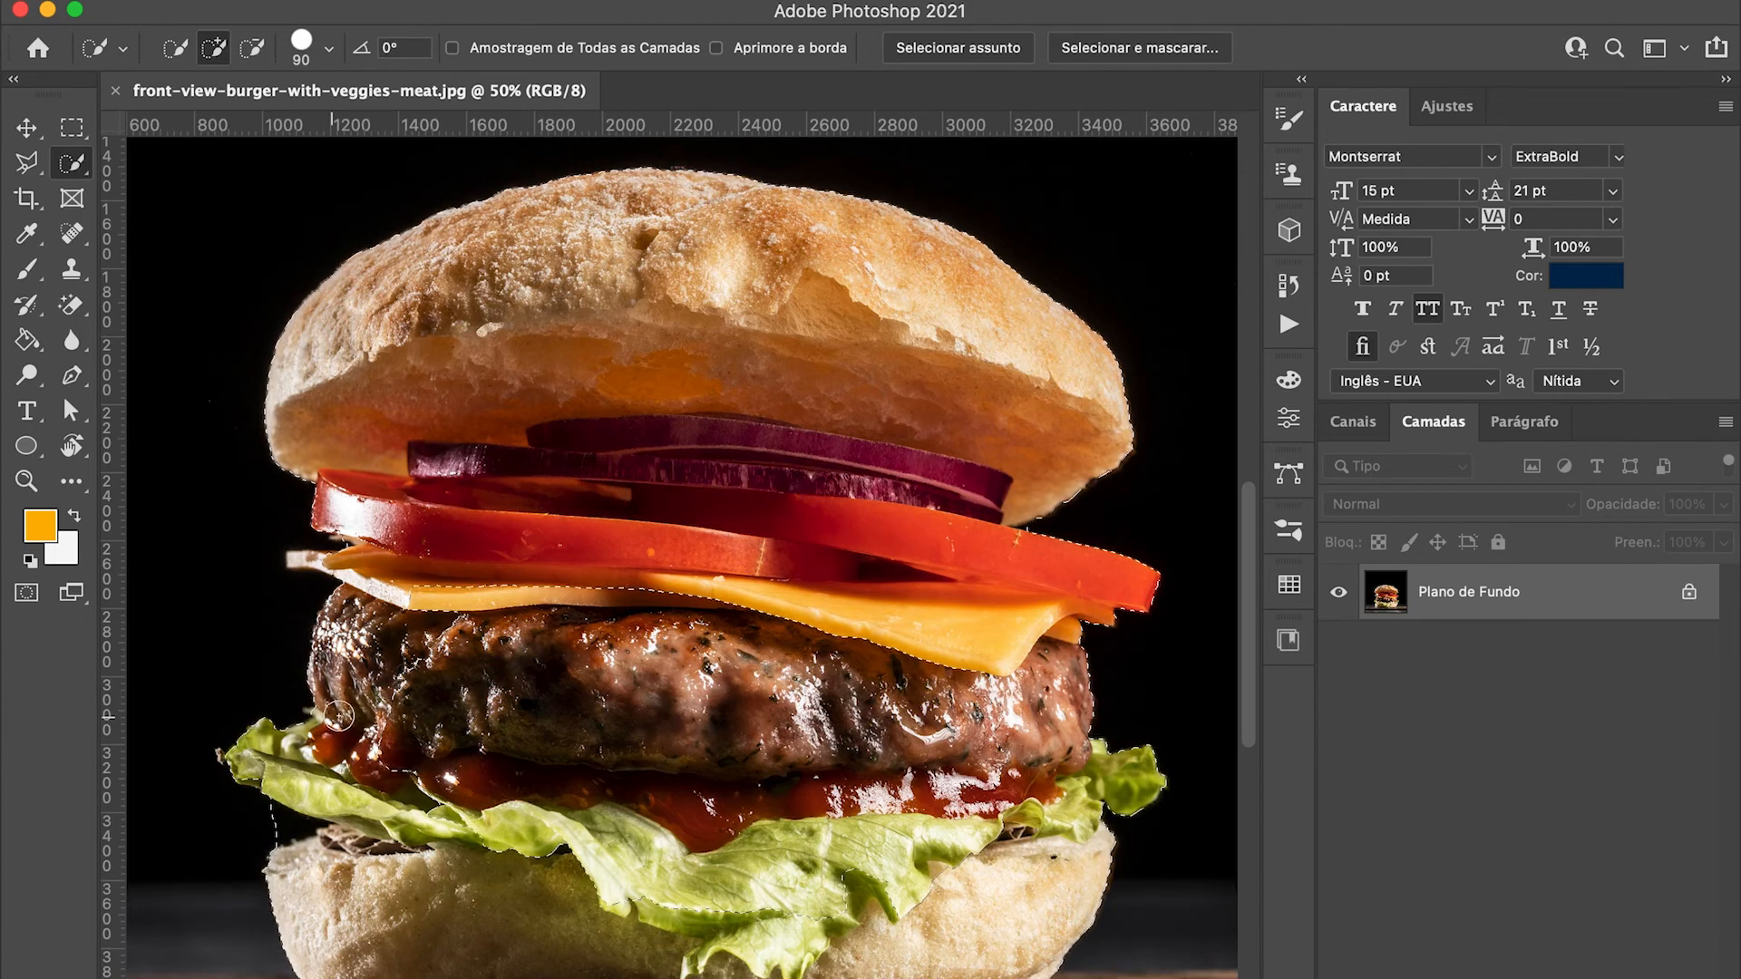
{"action": "left_click_drag", "start_coordinate": [369, 704], "coordinate": [396, 606]}
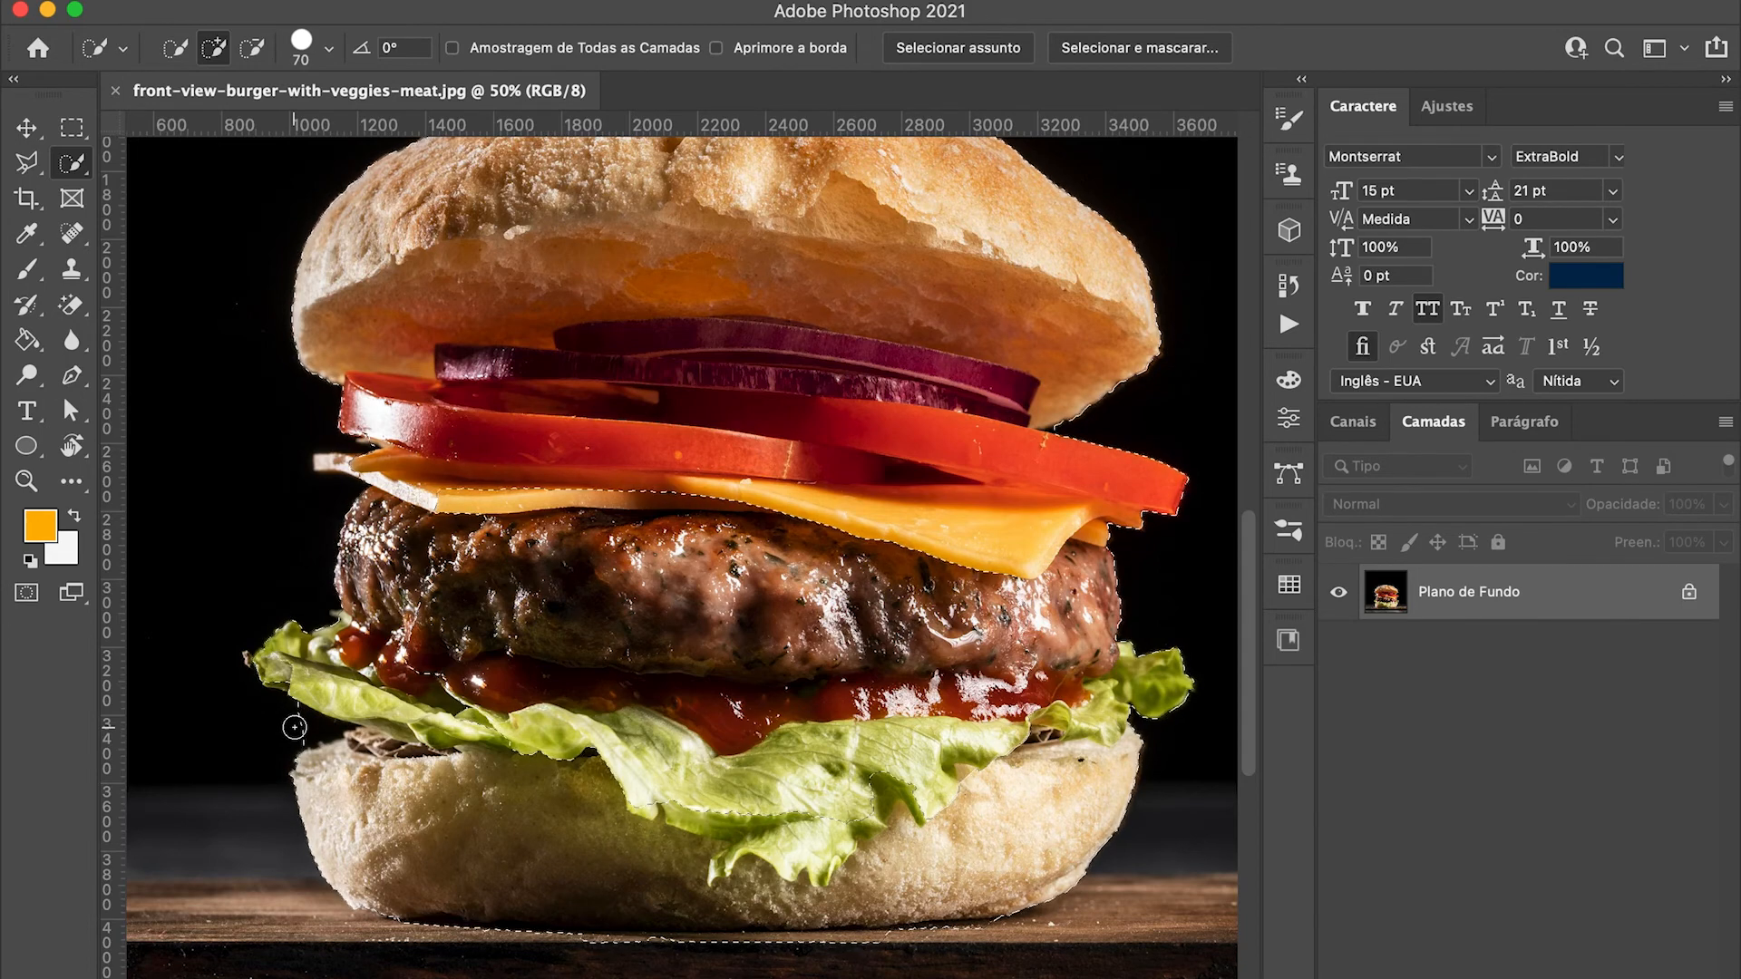
Step: Subtract the wooden board beneath the bottom bun from the selection and re-add the bun's lower edge
{"action": "key", "text": "alt"}
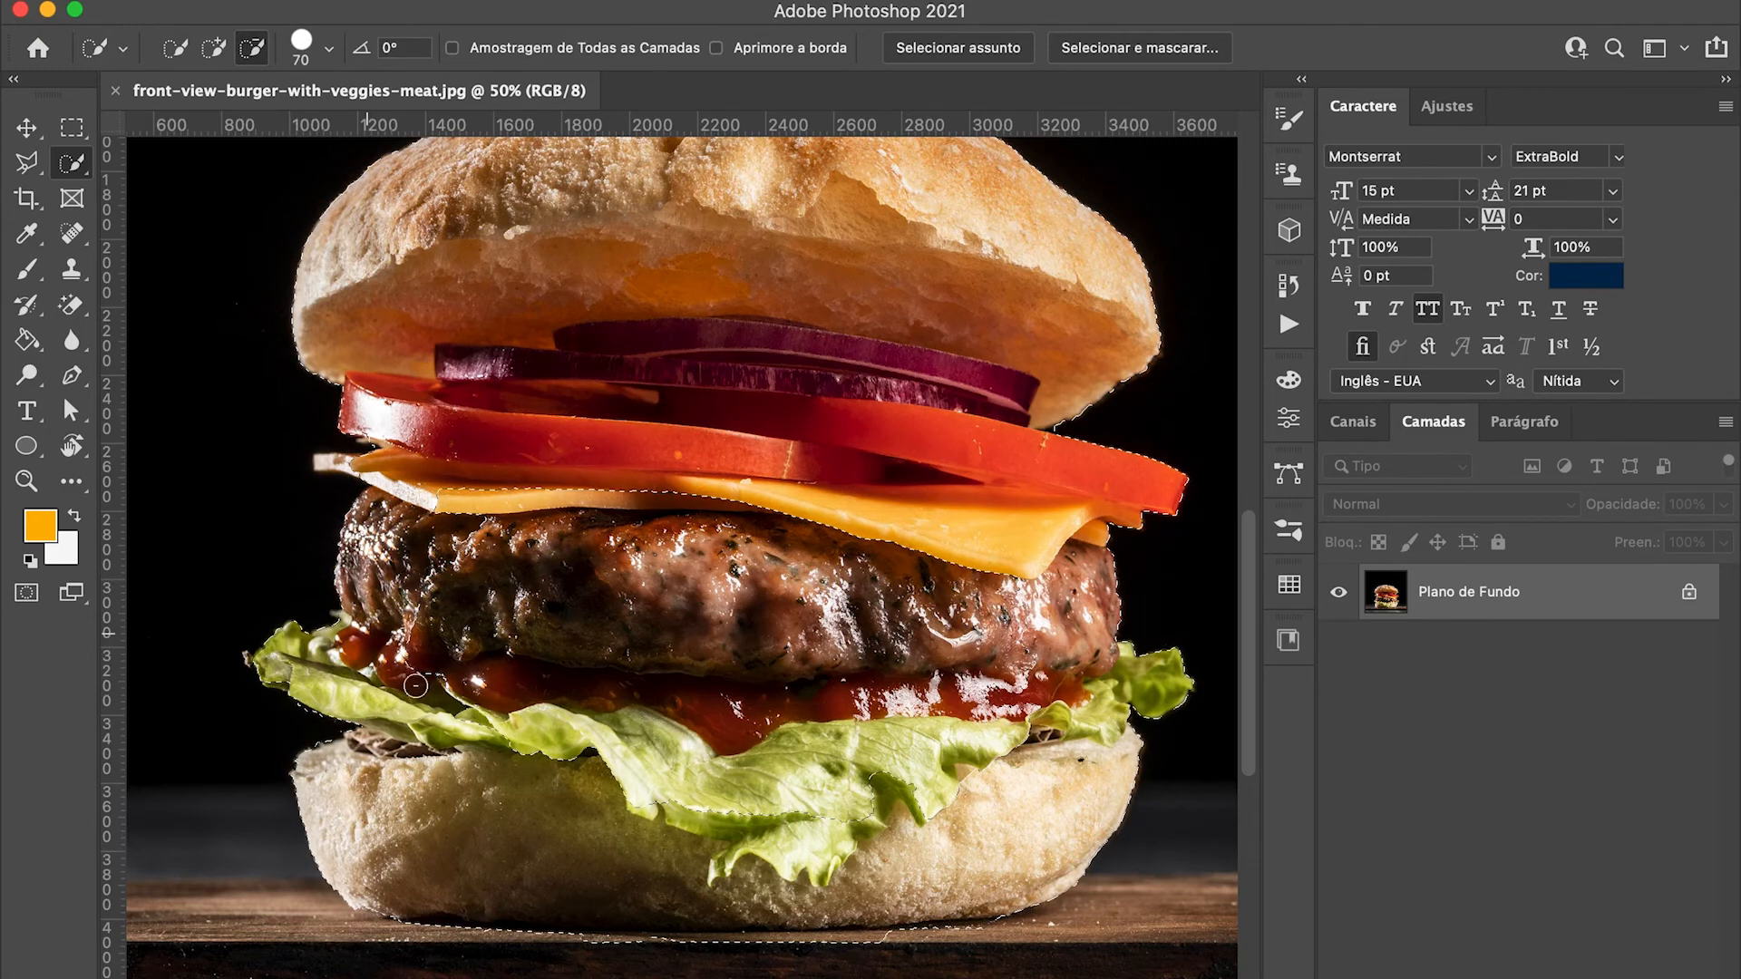
{"action": "left_click", "coordinate": [616, 942]}
{"action": "left_click_drag", "start_coordinate": [634, 941], "coordinate": [903, 941]}
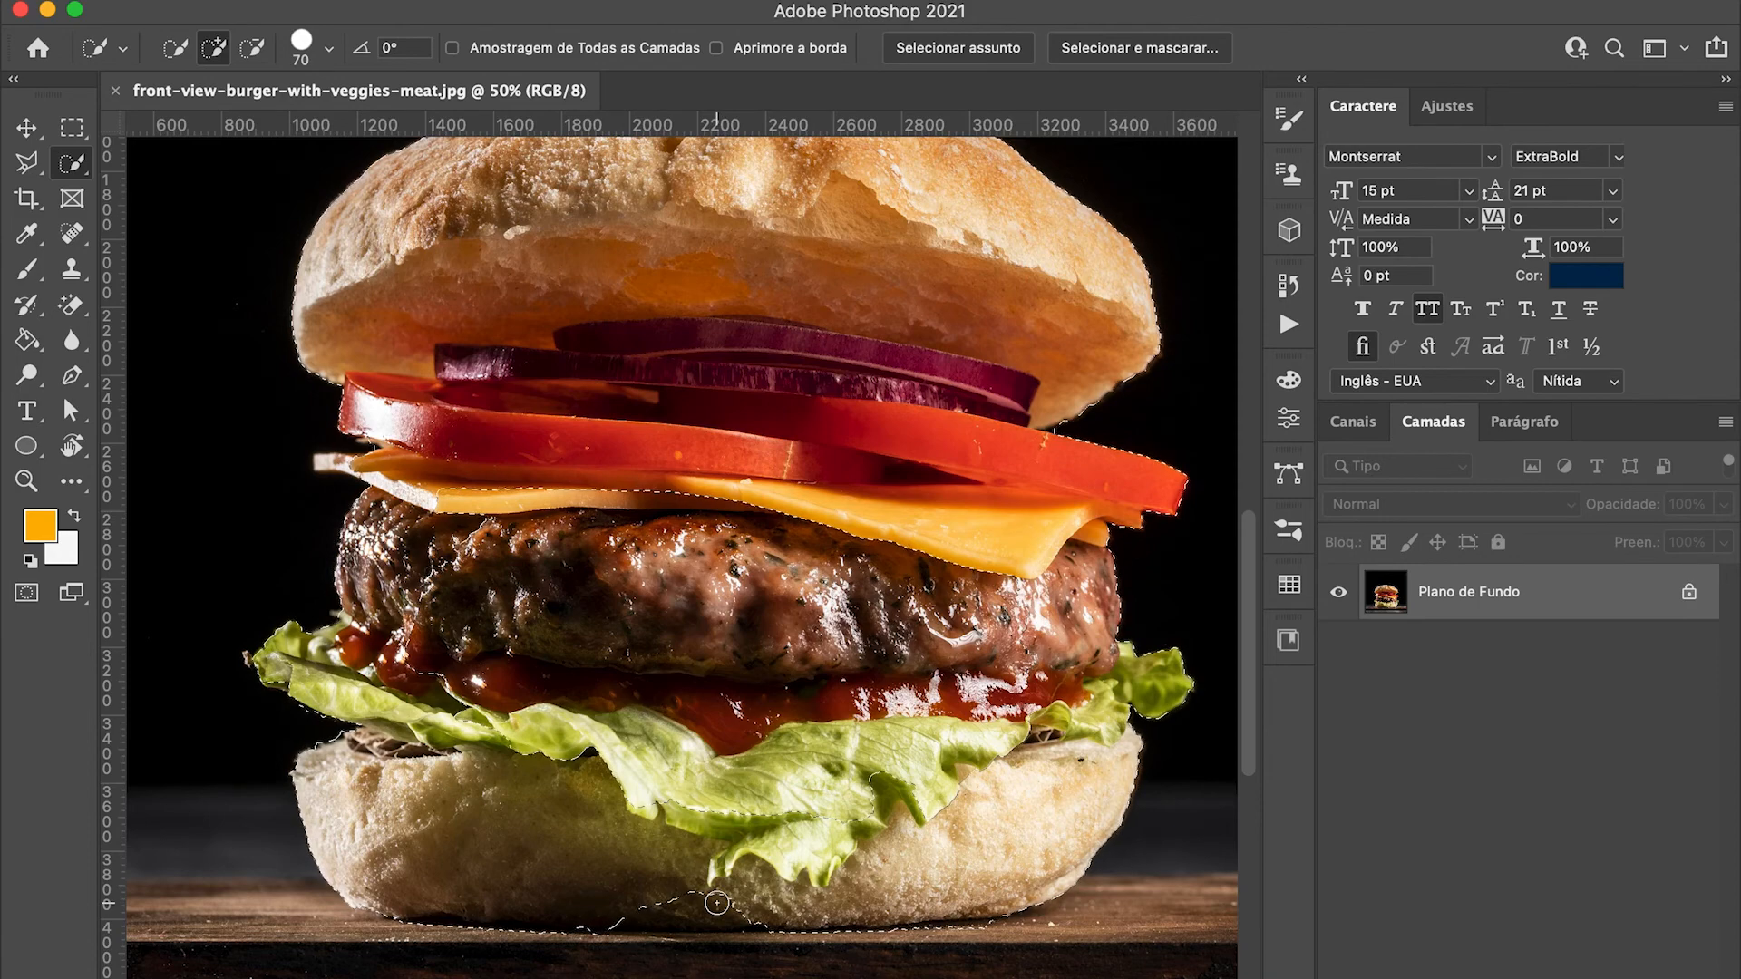
{"action": "left_click_drag", "start_coordinate": [717, 904], "coordinate": [662, 911]}
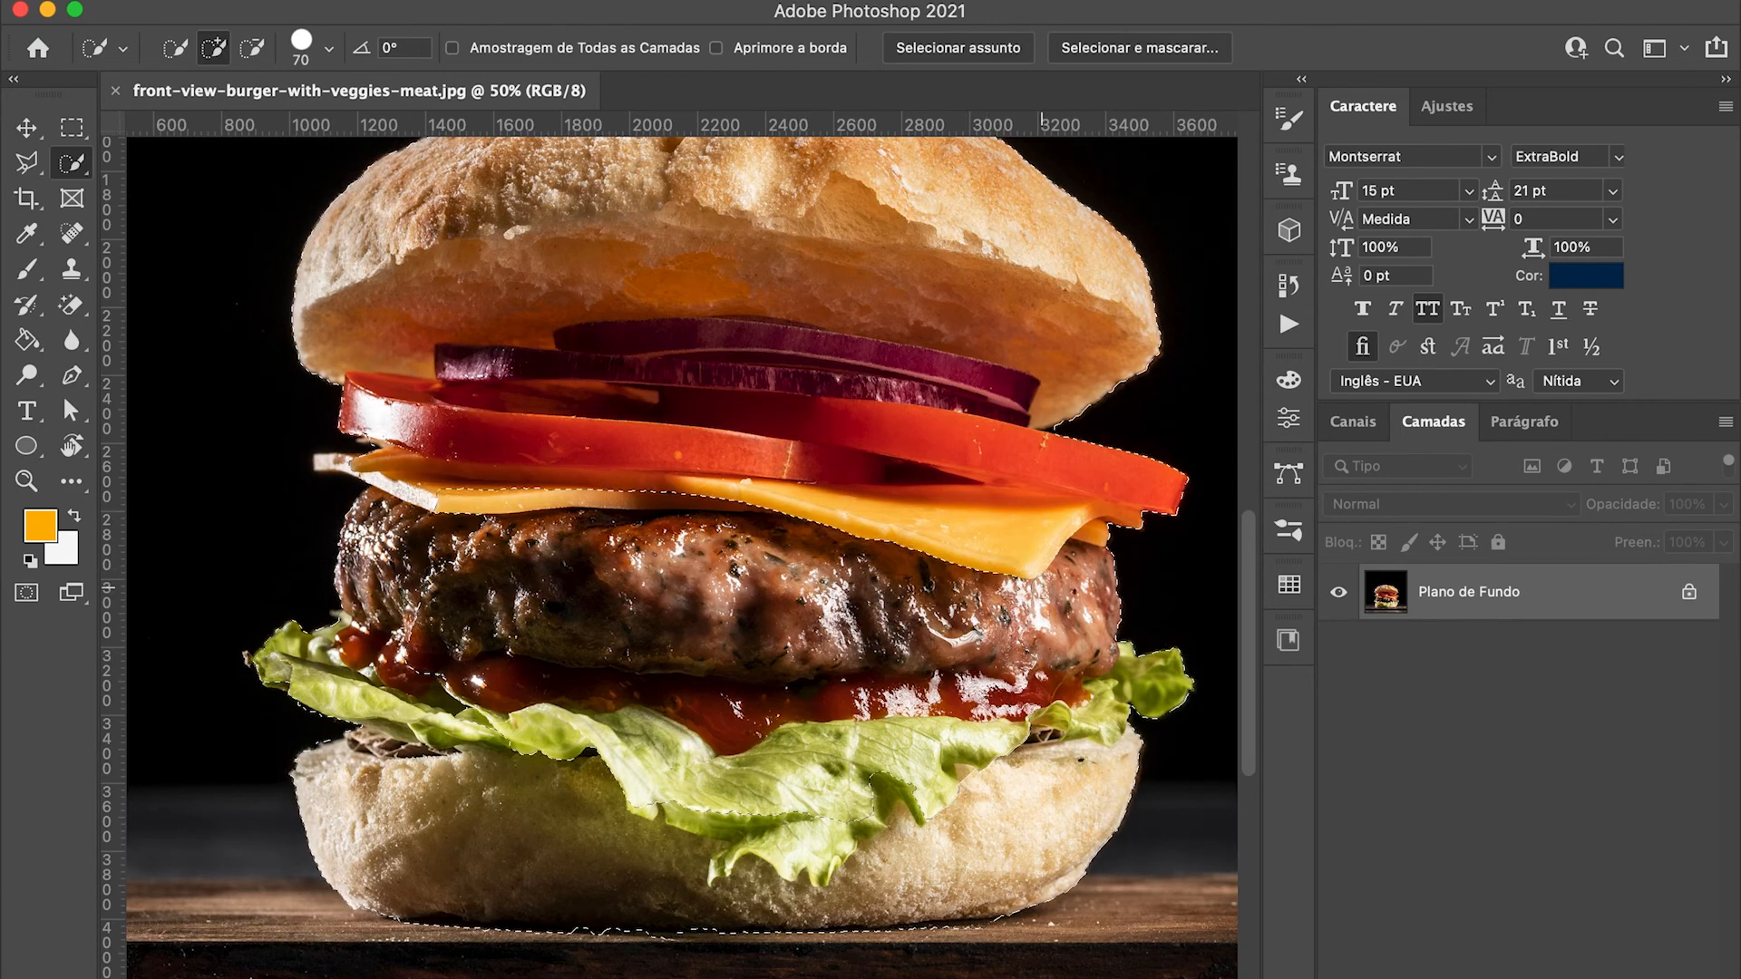
Step: Add the unselected strip between the cheese and the patty to the burger selection
{"action": "left_click_drag", "start_coordinate": [1022, 572], "coordinate": [951, 566]}
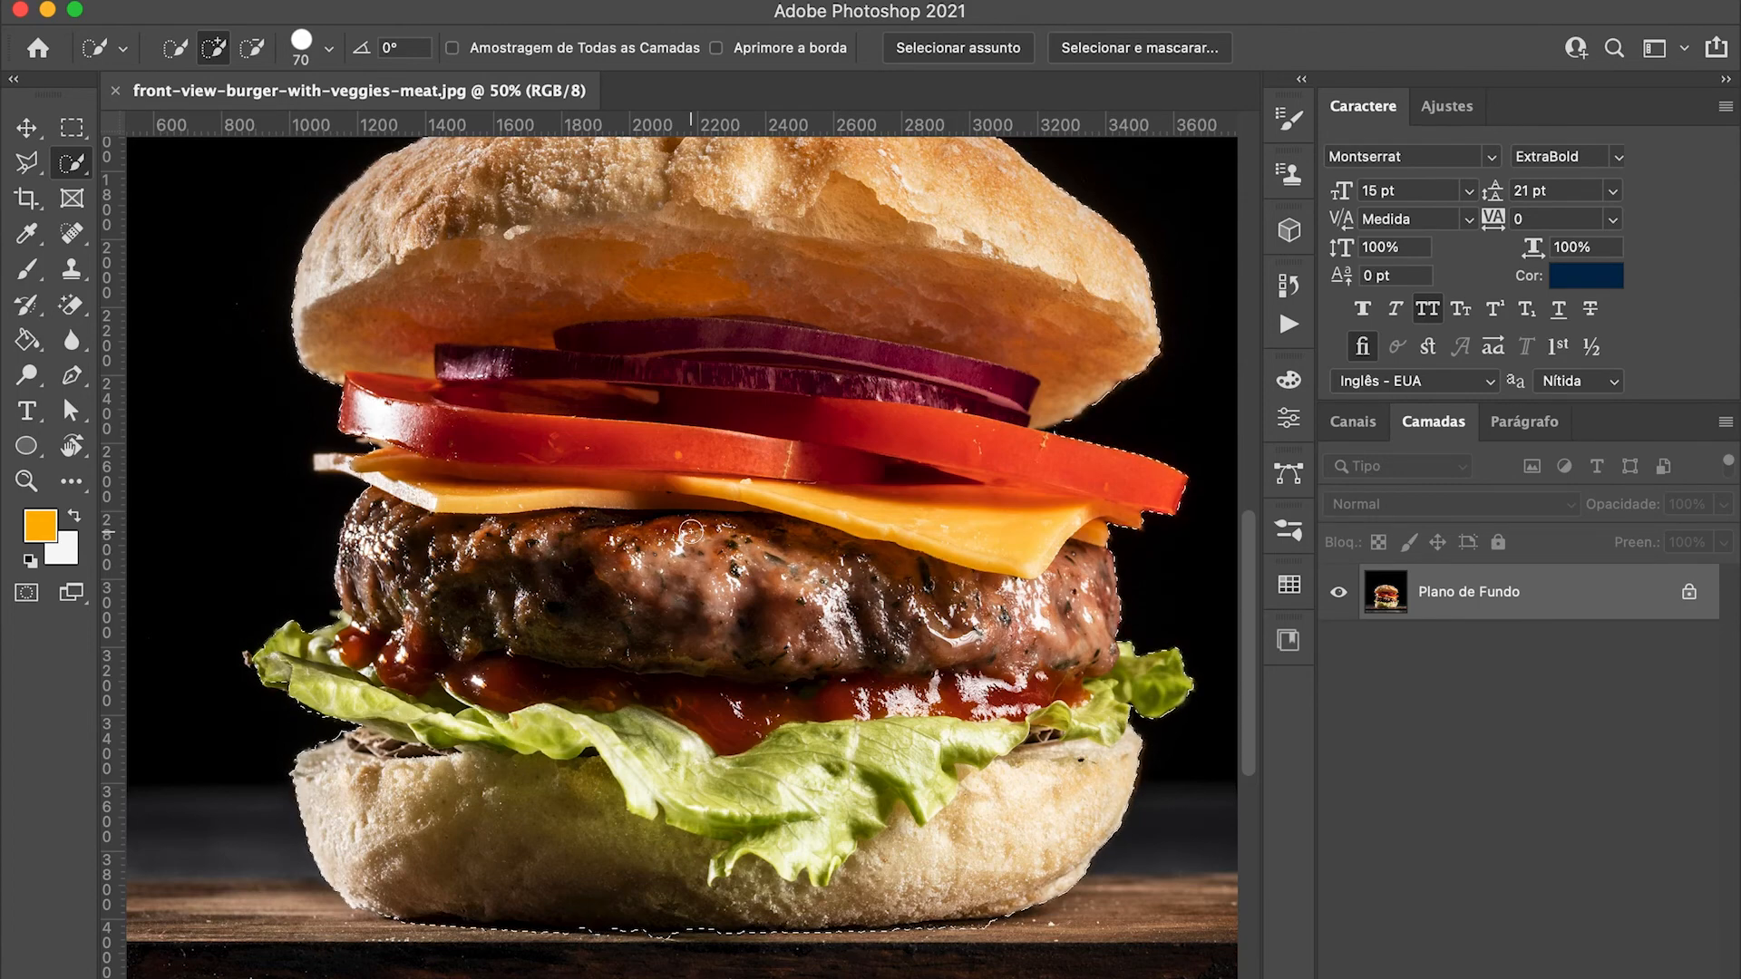
{"action": "left_click_drag", "start_coordinate": [654, 479], "coordinate": [641, 436]}
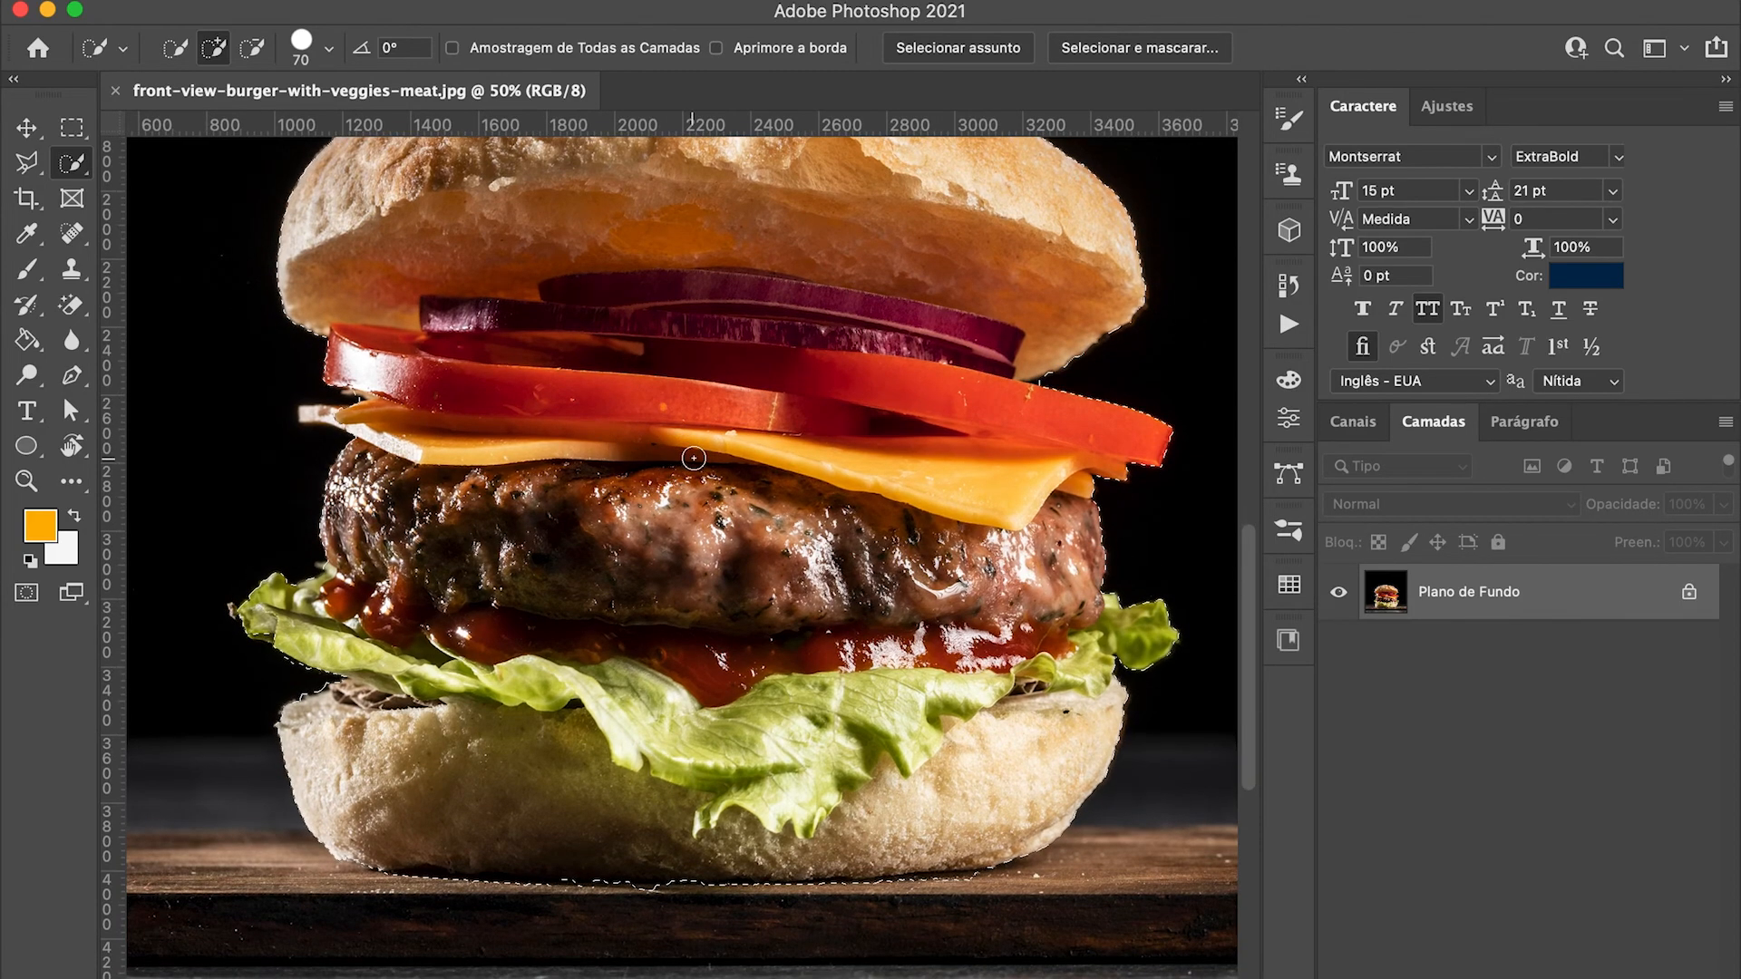
{"action": "key", "text": "alt"}
{"action": "scroll", "coordinate": [695, 458], "scroll_direction": "down", "scroll_amount": 5}
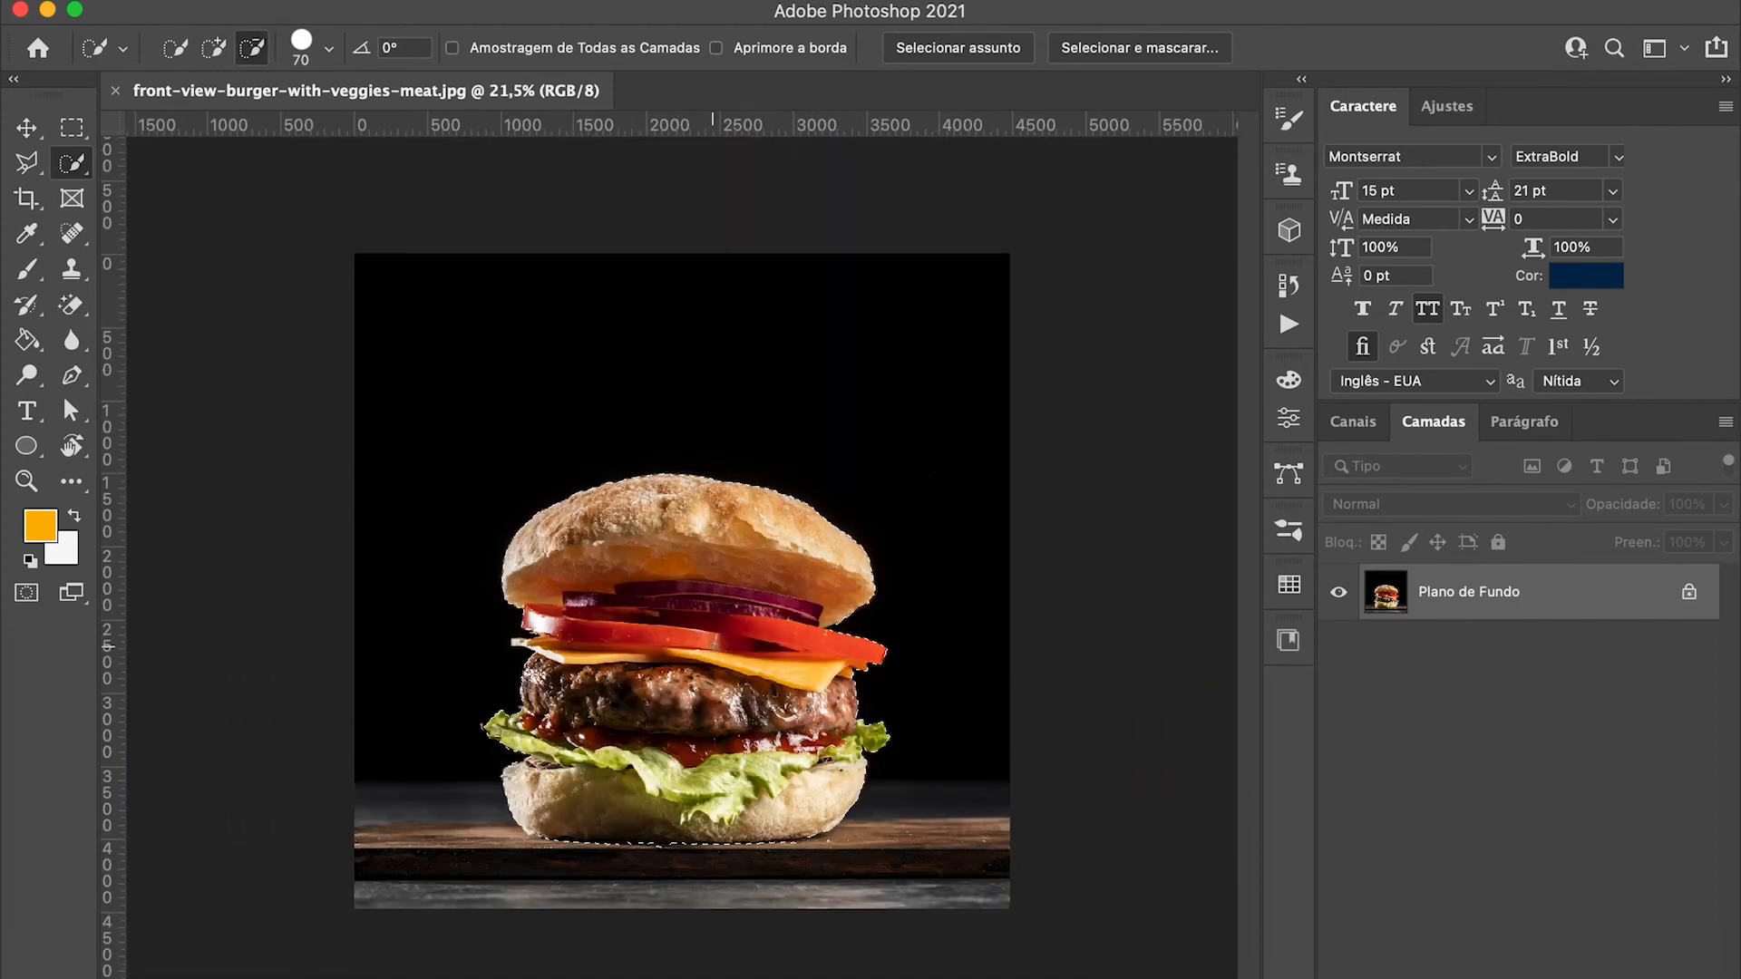
{"action": "scroll", "coordinate": [733, 628], "scroll_direction": "up", "scroll_amount": 3}
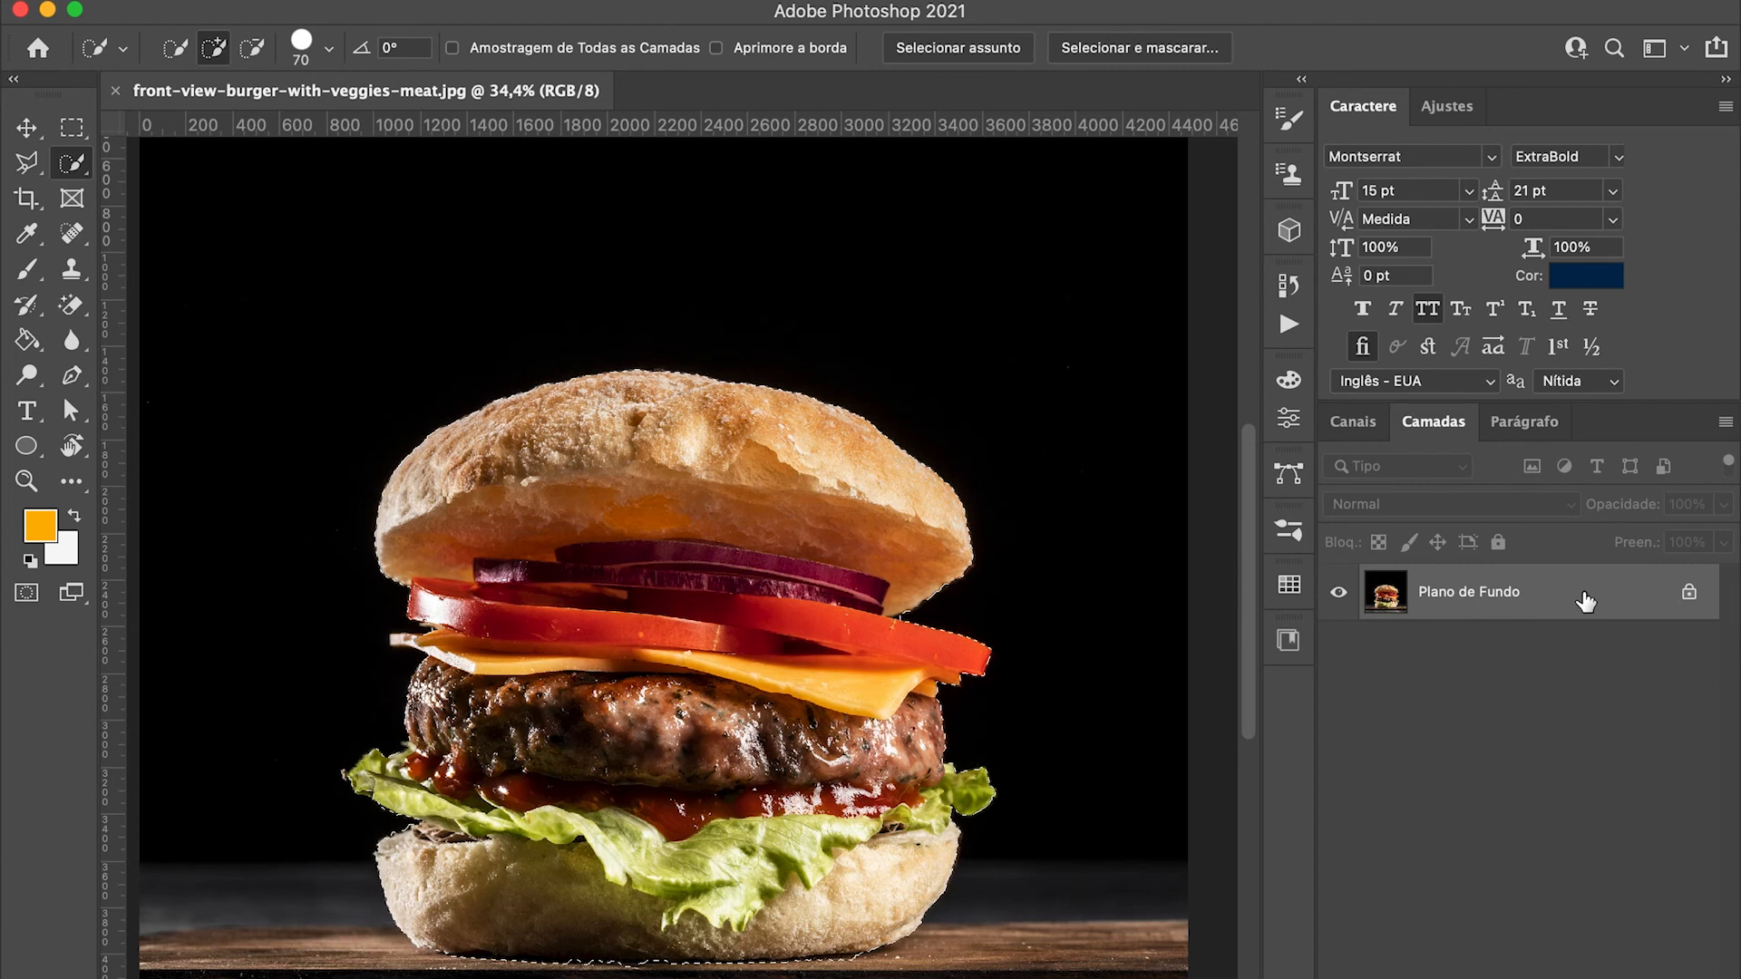
Step: Unlock the Plano de Fundo layer, and try deleting the selected burger before undoing that deletion
{"action": "left_click", "coordinate": [1689, 594]}
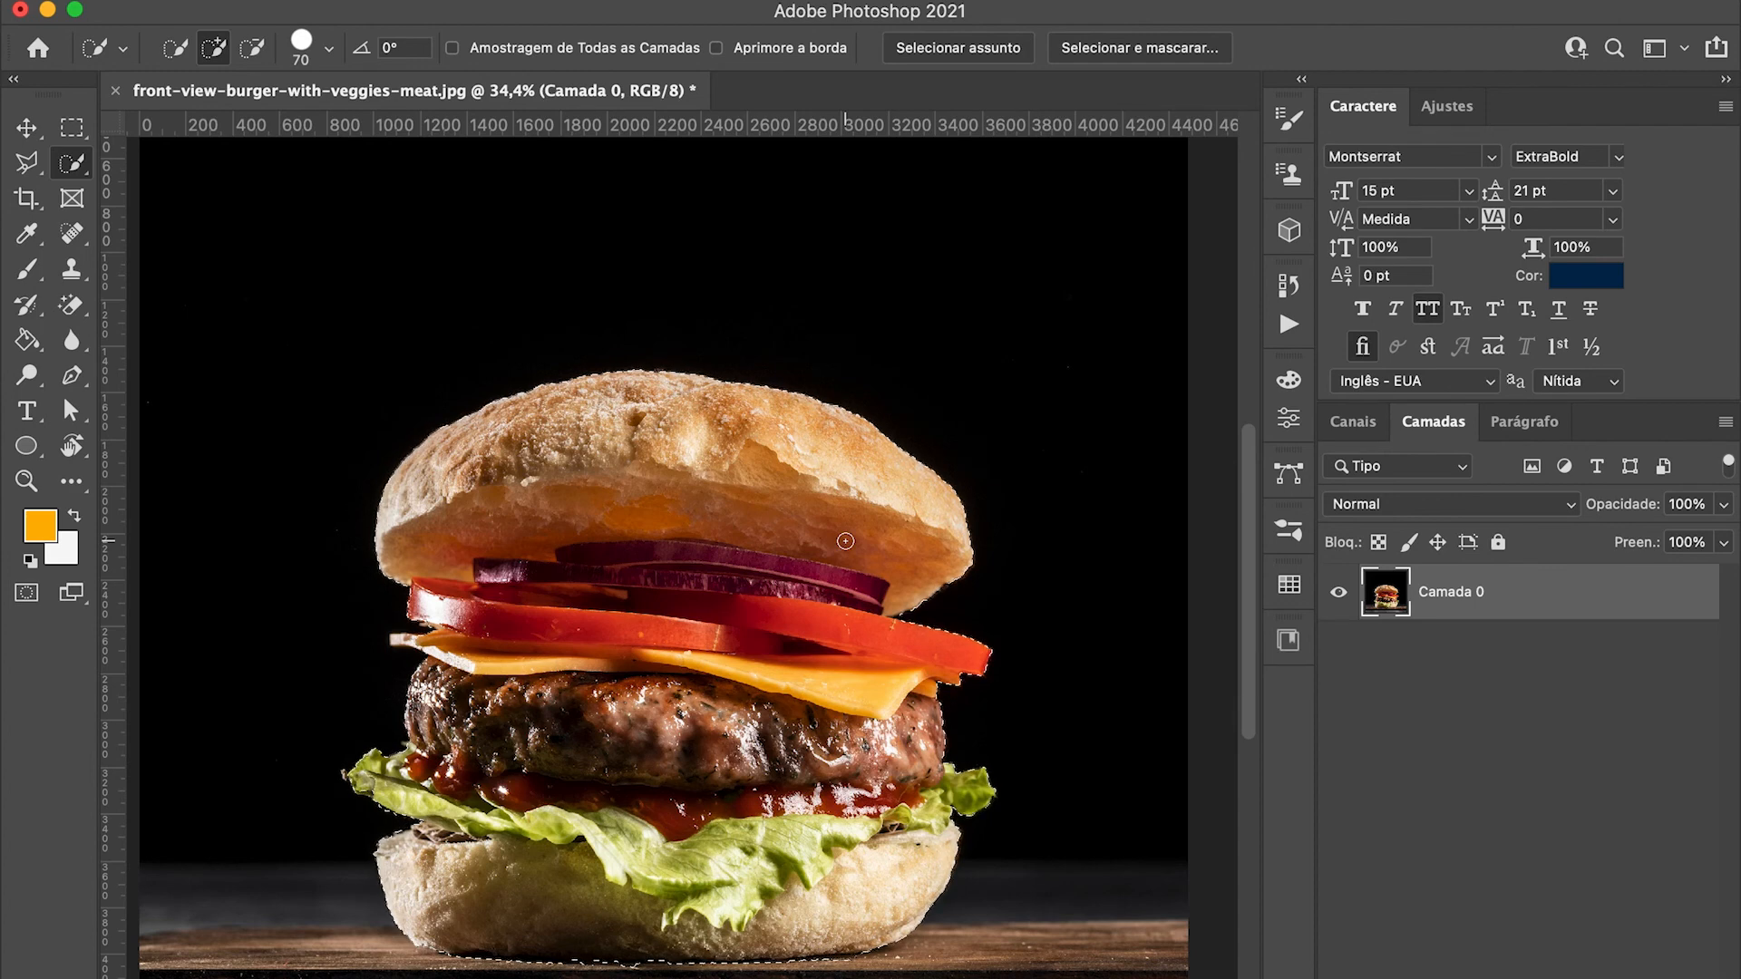
{"action": "key", "text": "Delete"}
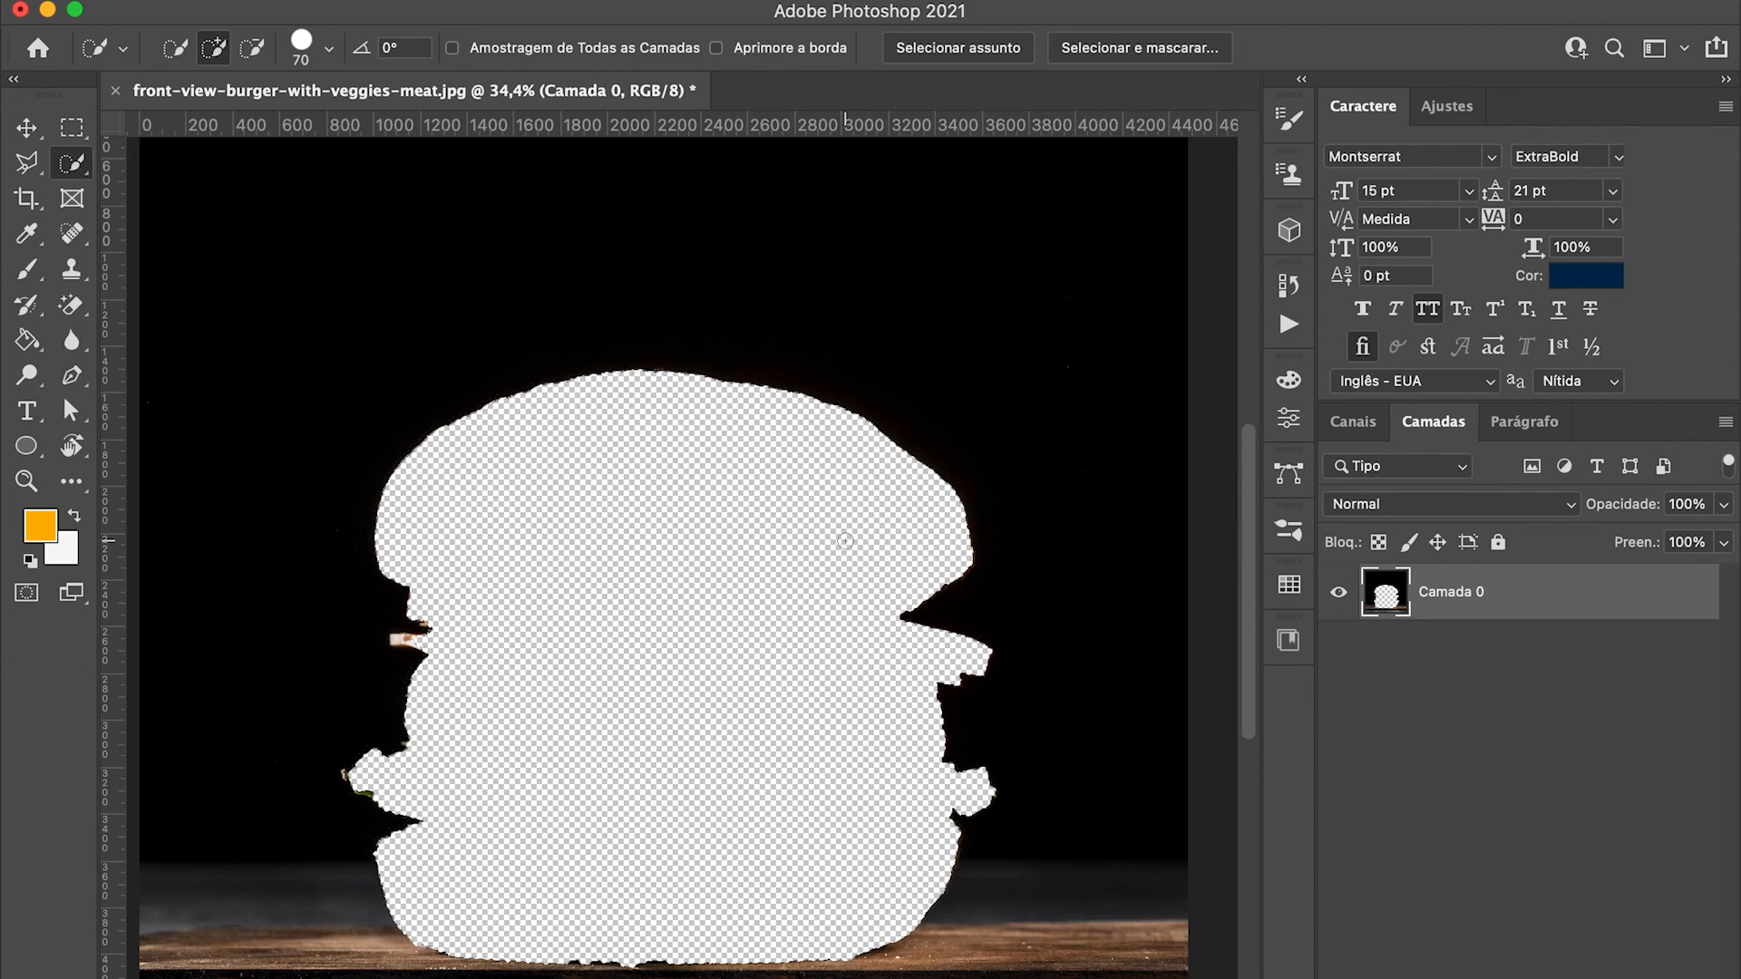
{"action": "key", "text": "super+z"}
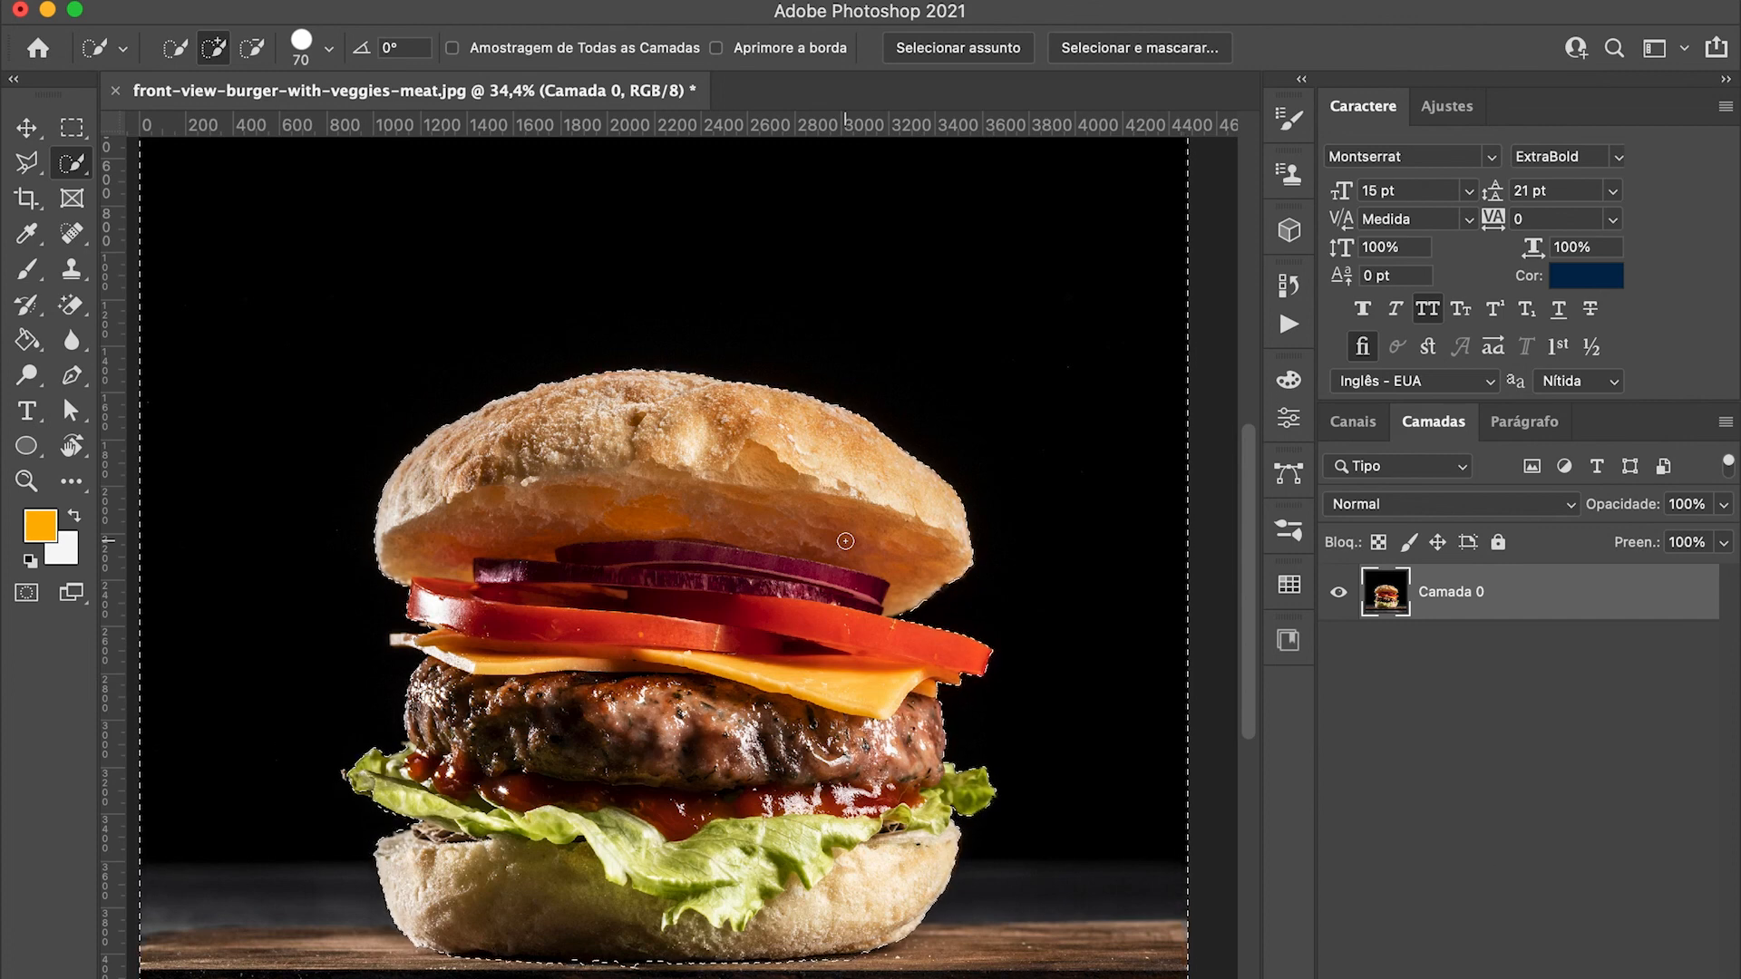
Step: Try deleting the background around the burger using the inverted selection, and undo the deletion
{"action": "key", "text": "BackSpace"}
{"action": "key", "text": "super+d"}
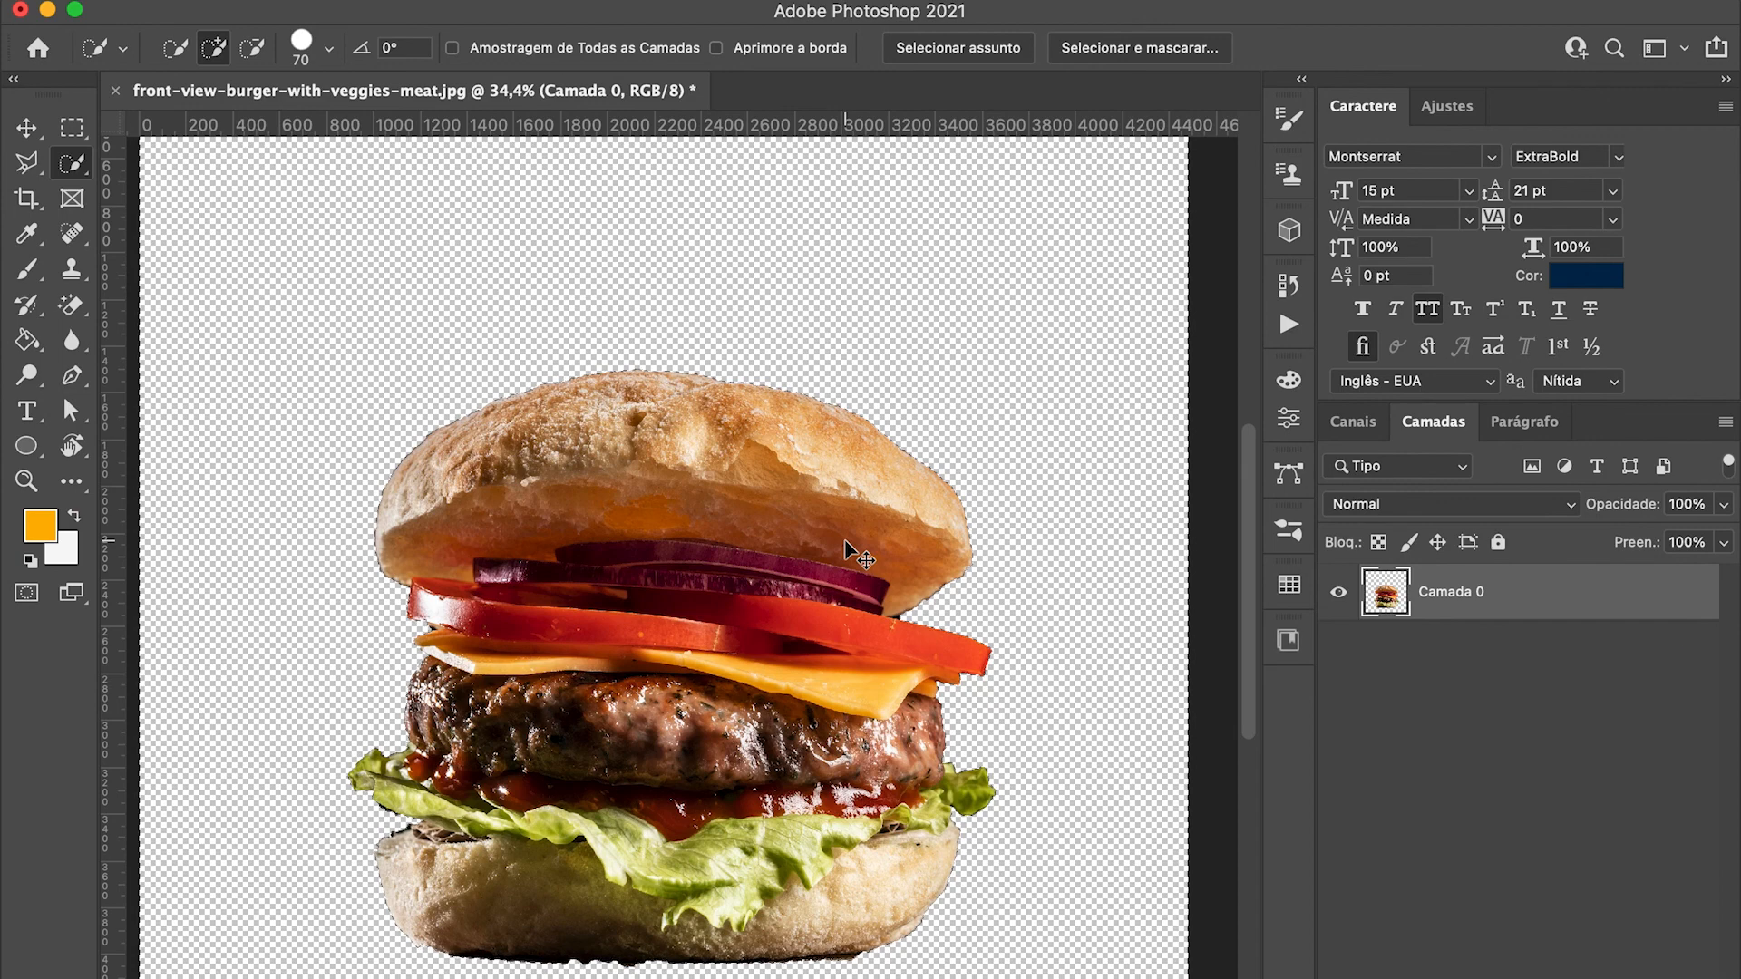
{"action": "key", "text": "super+z"}
{"action": "key", "text": "super+z"}
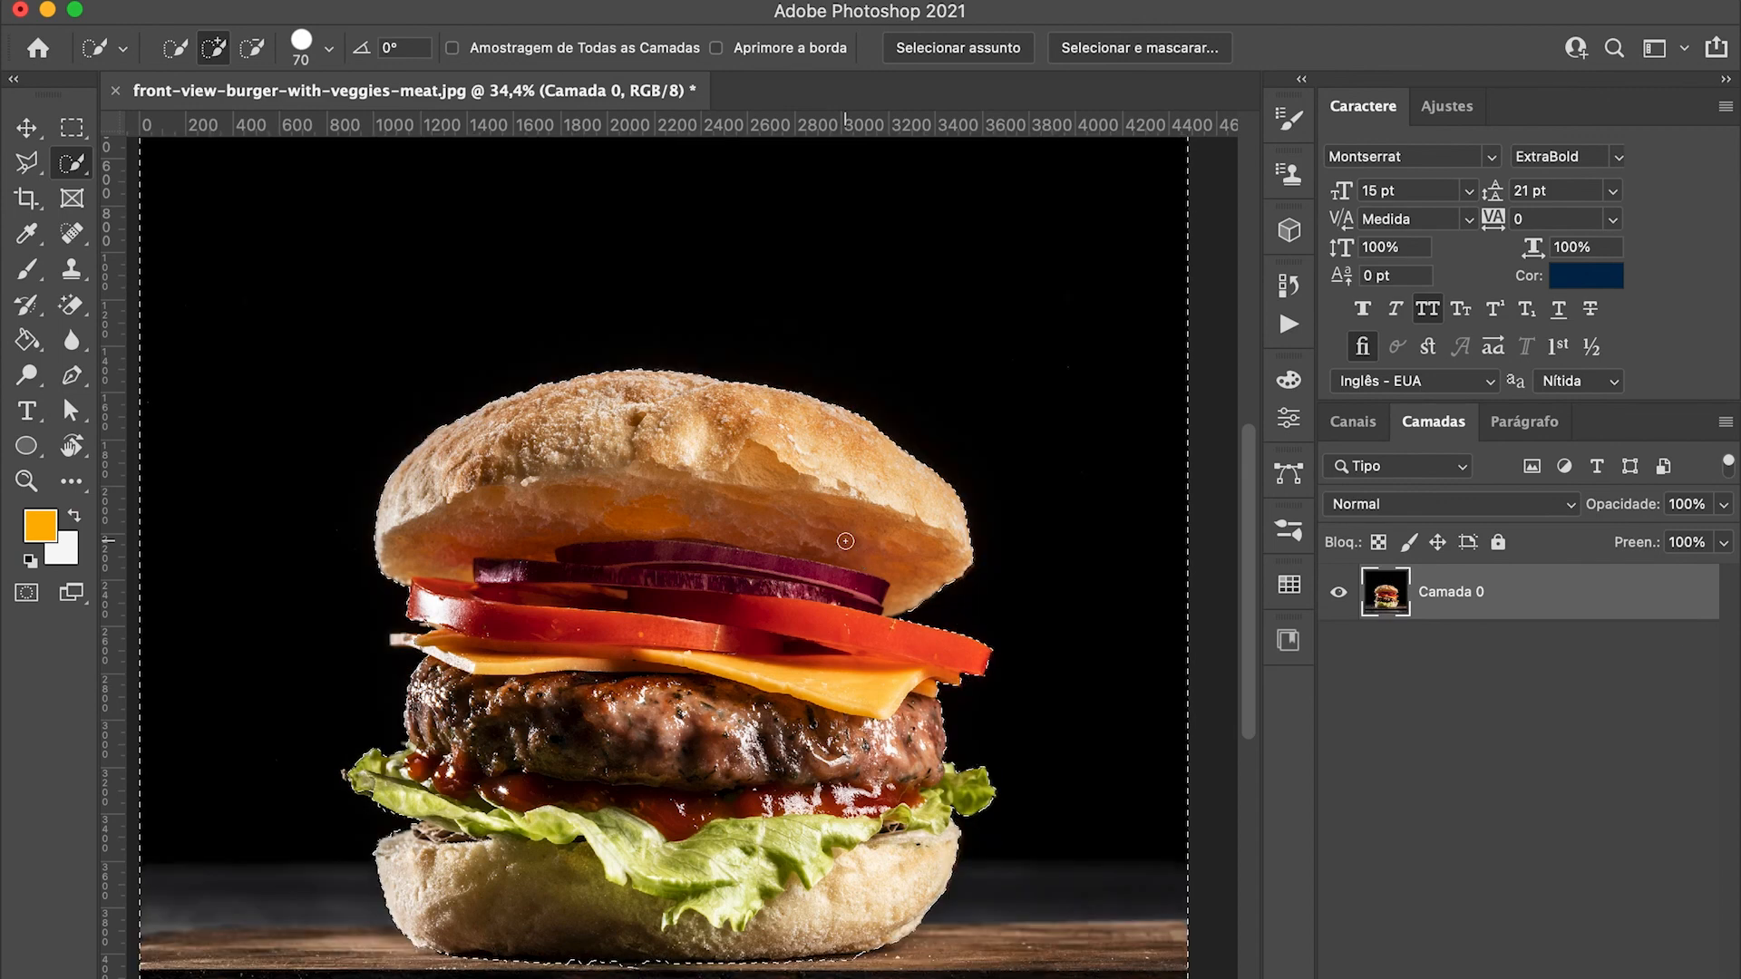